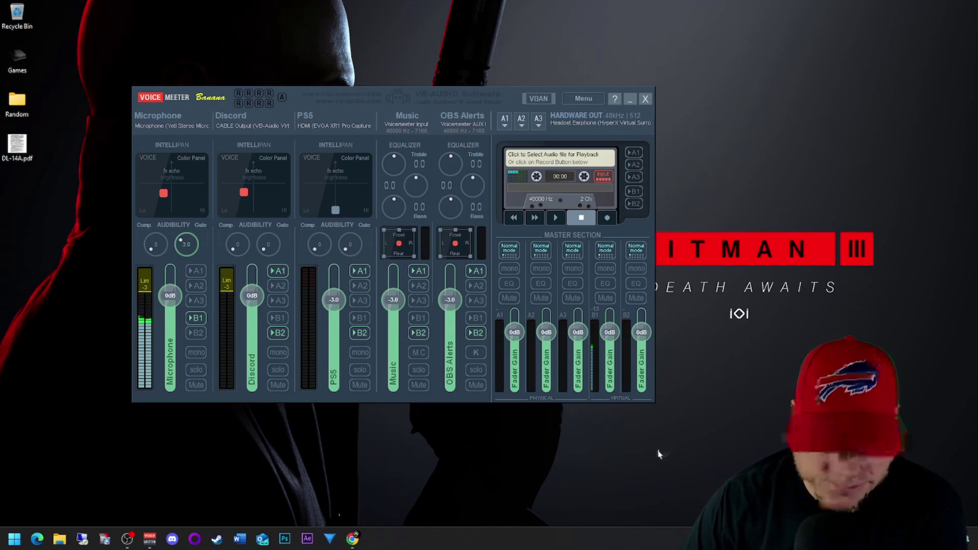
Look up the EarTrumpet app in Microsoft Store, then close the Store
left_click(14, 539)
type("store")
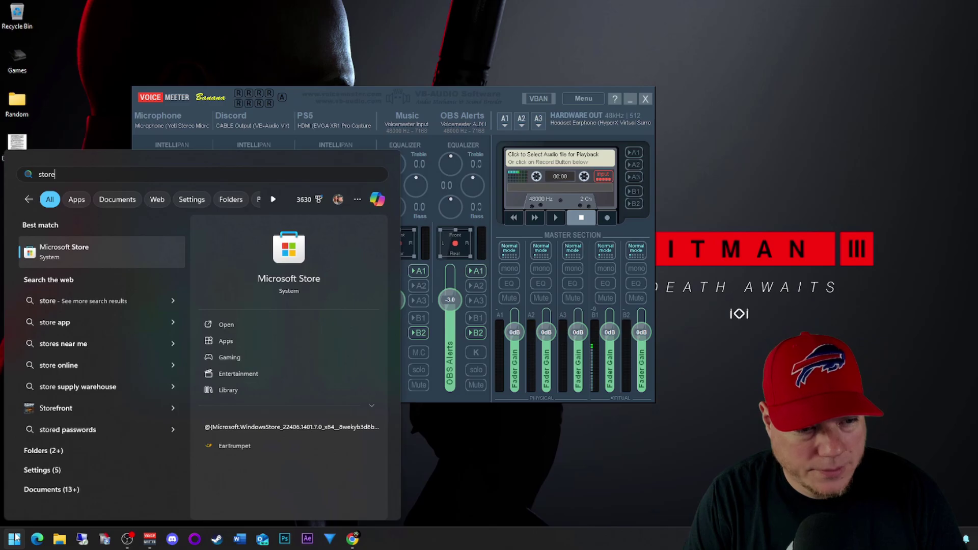
key("Return")
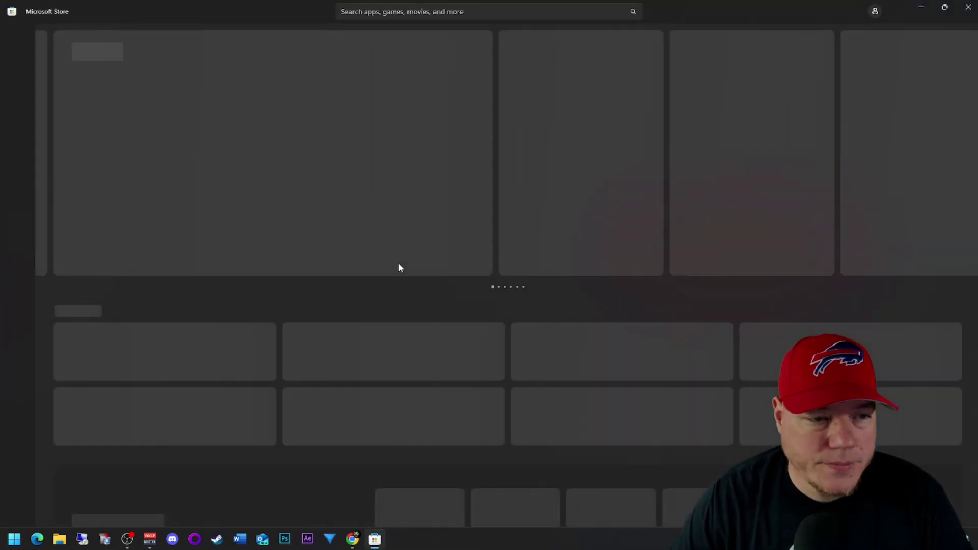
left_click(504, 10)
type("ear")
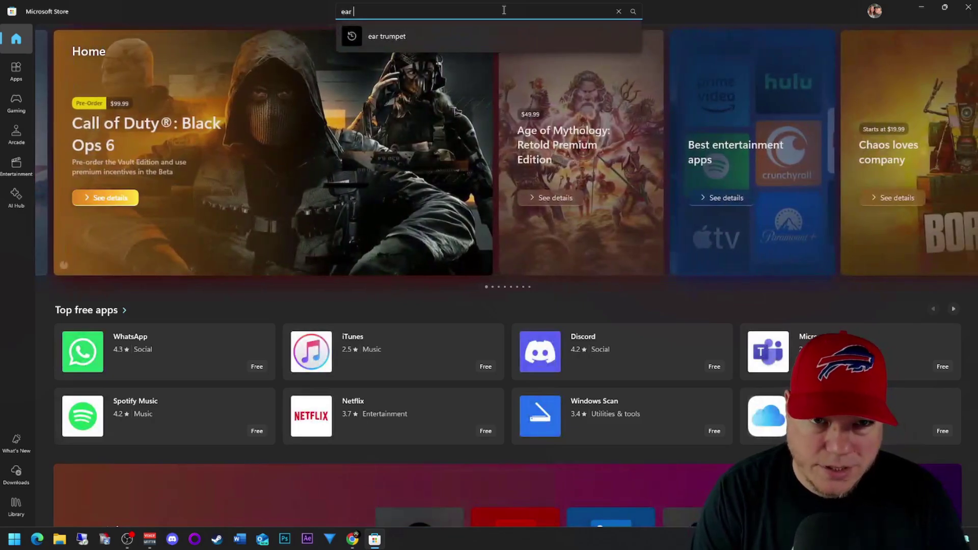
left_click(433, 69)
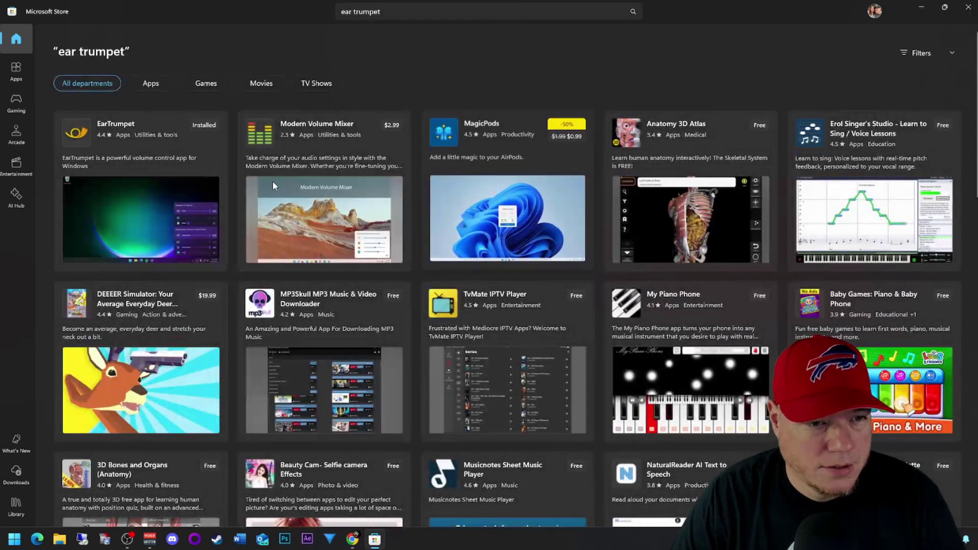
left_click(221, 166)
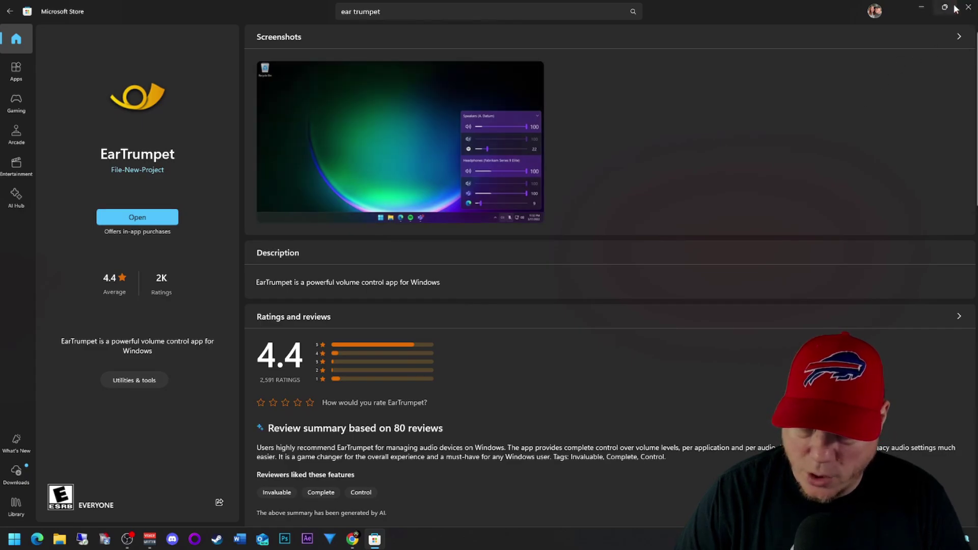
left_click(972, 12)
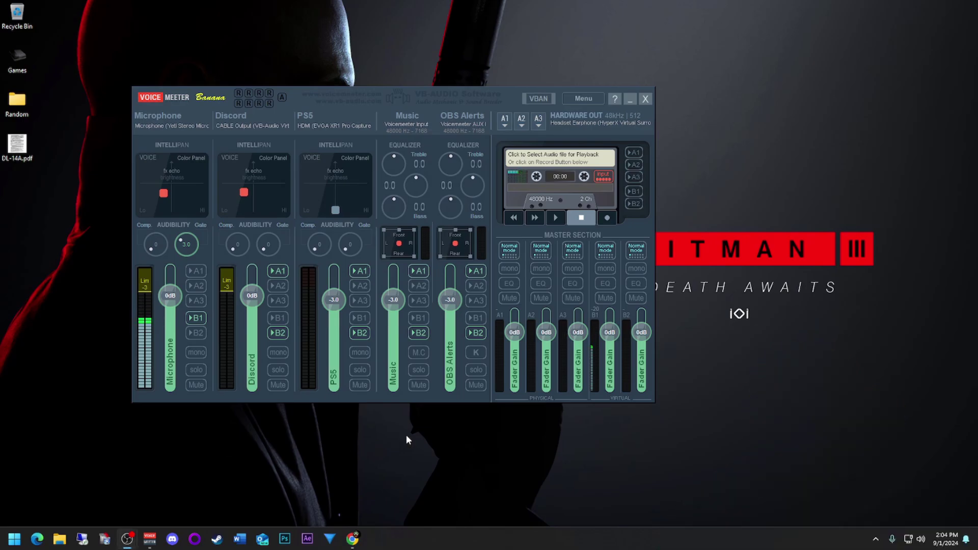
Open the EarTrumpet volume mixer from the system tray and close it again
left_click(873, 539)
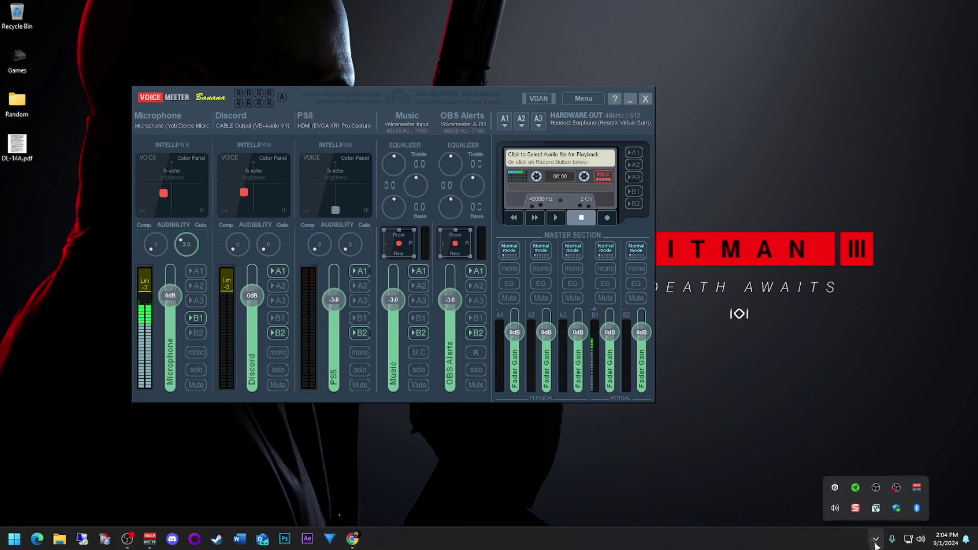
left_click(832, 510)
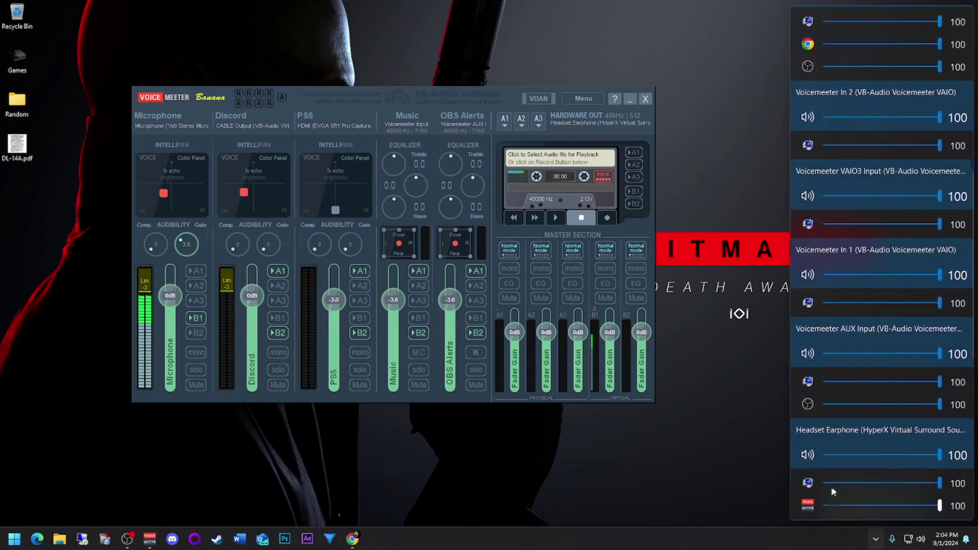
scroll(811, 117, "up", 5)
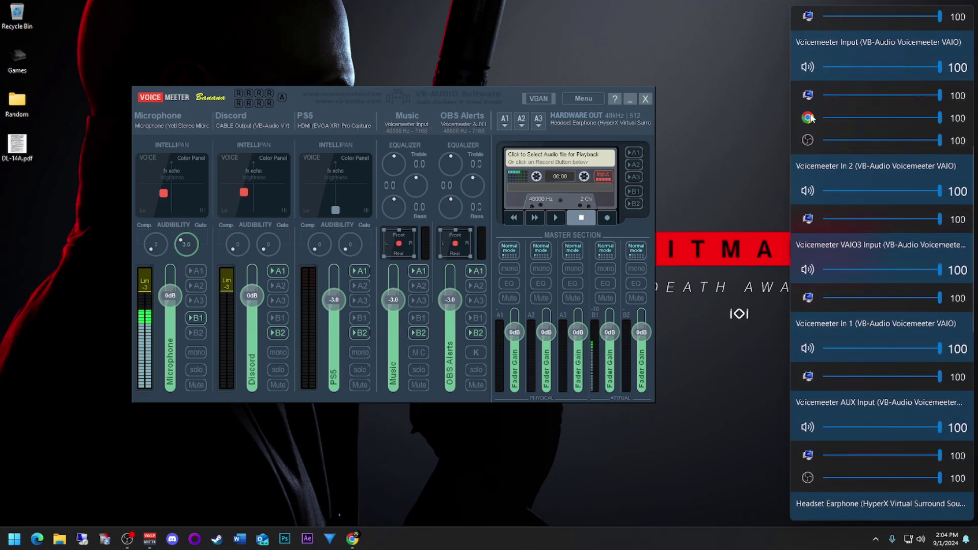
left_click(313, 445)
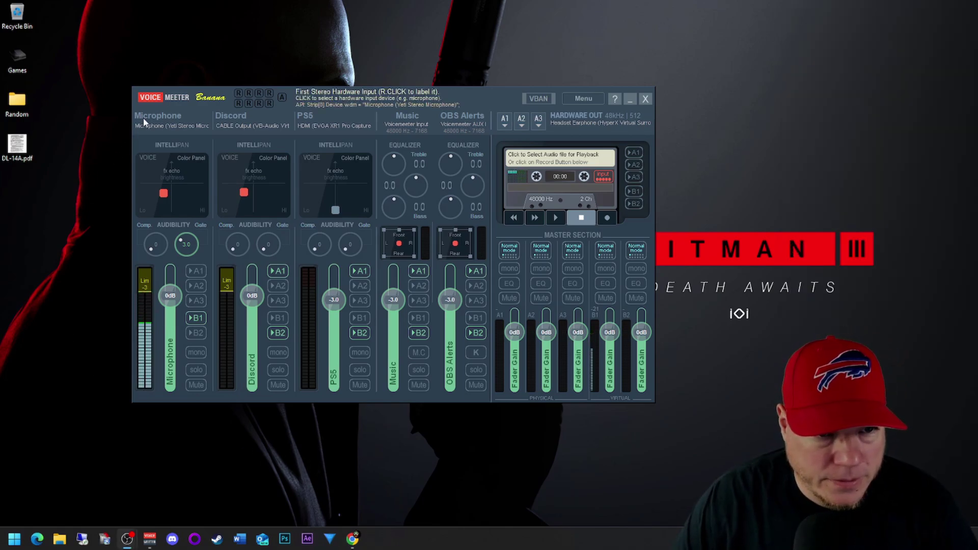
Move Voicemeeter toward the centre and review the Microphone, Discord and PS5 input devices unchanged
left_click_drag(200, 97, 274, 126)
left_click(222, 154)
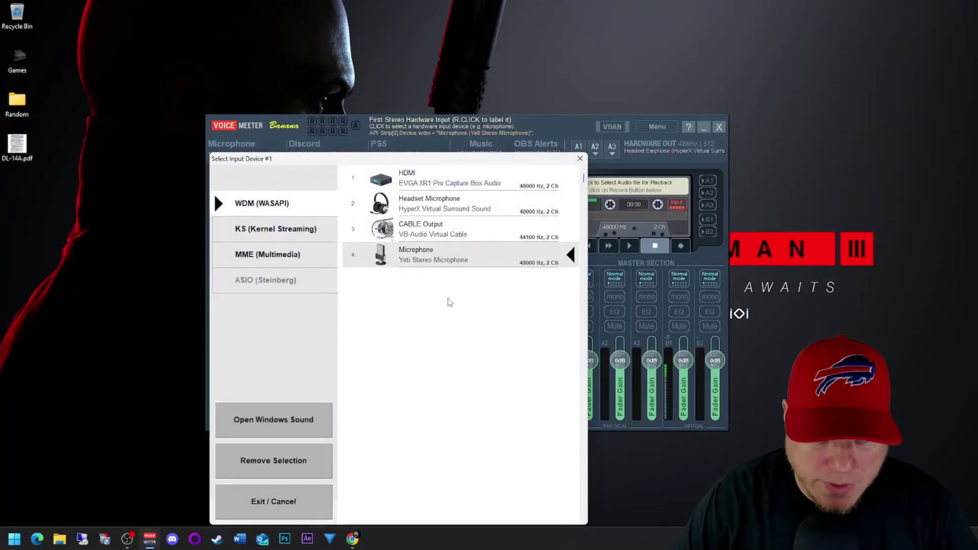
left_click(580, 158)
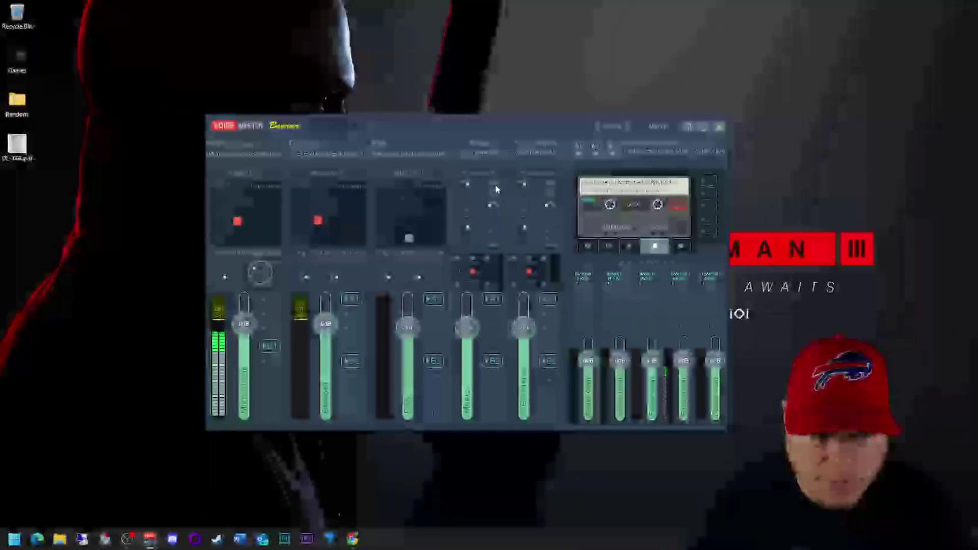
left_click(313, 154)
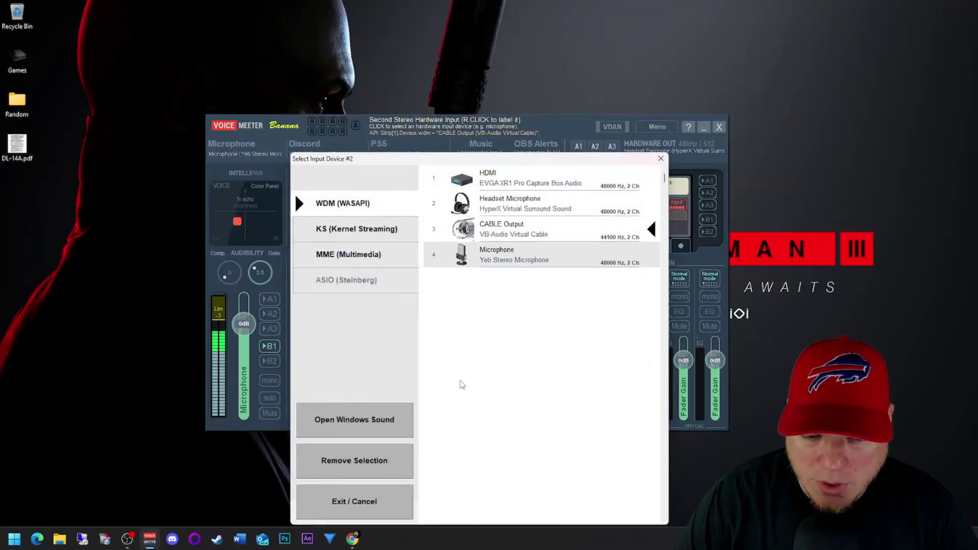
left_click(399, 506)
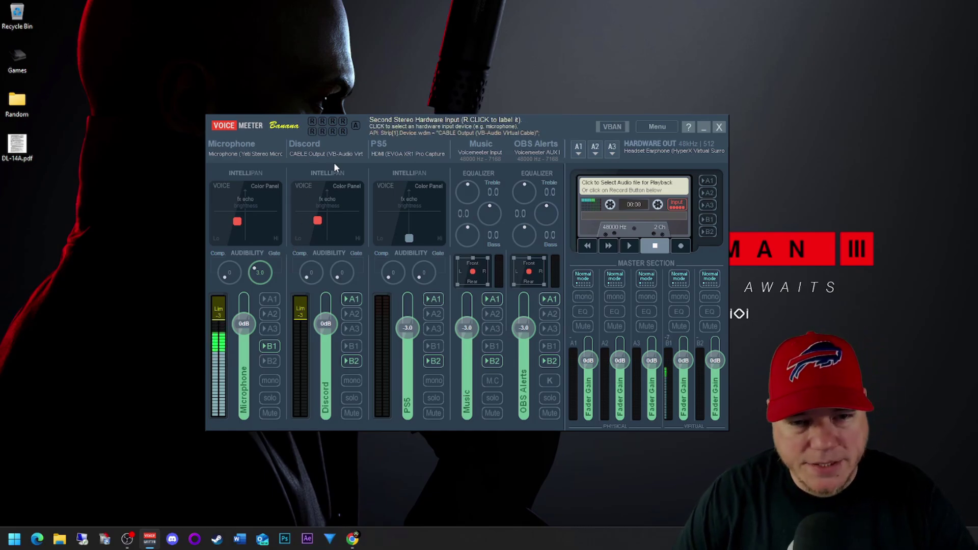
left_click(376, 154)
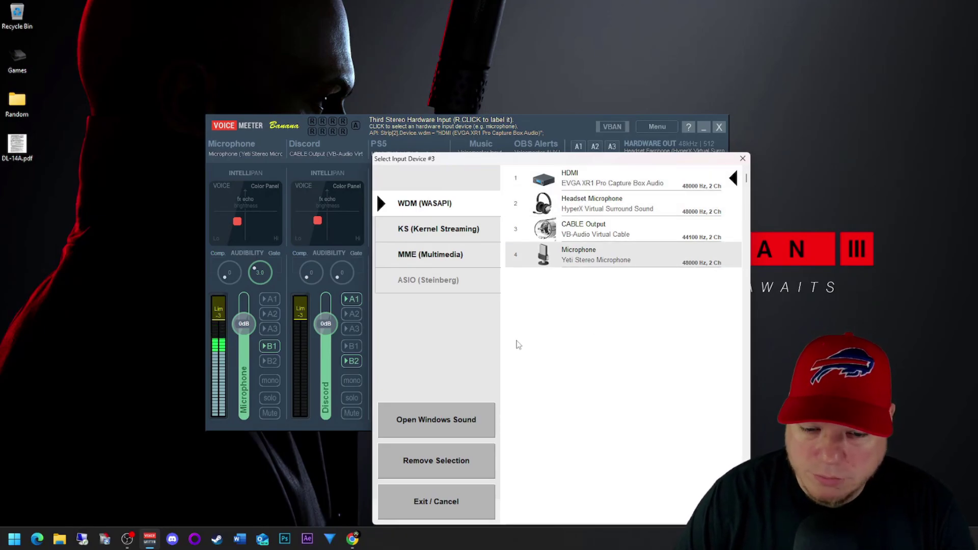
left_click(473, 504)
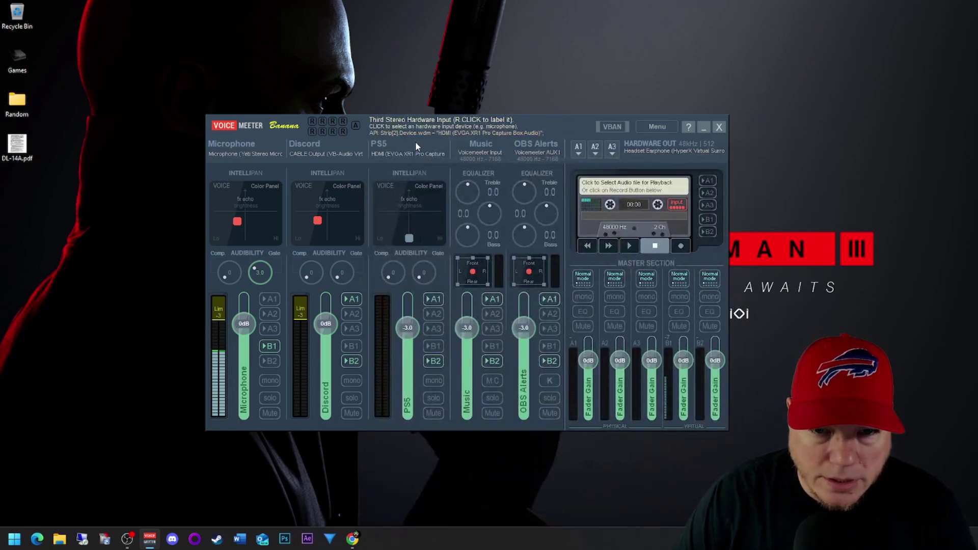
Keep the Microphone, PS5 and OBS Alerts strip names unchanged, then switch to OBS Studio
right_click(261, 144)
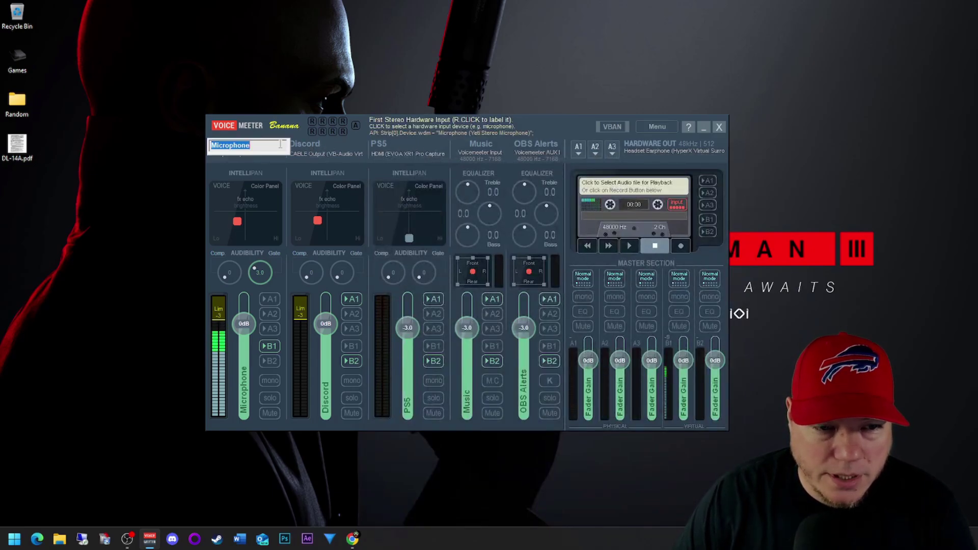
key("Return")
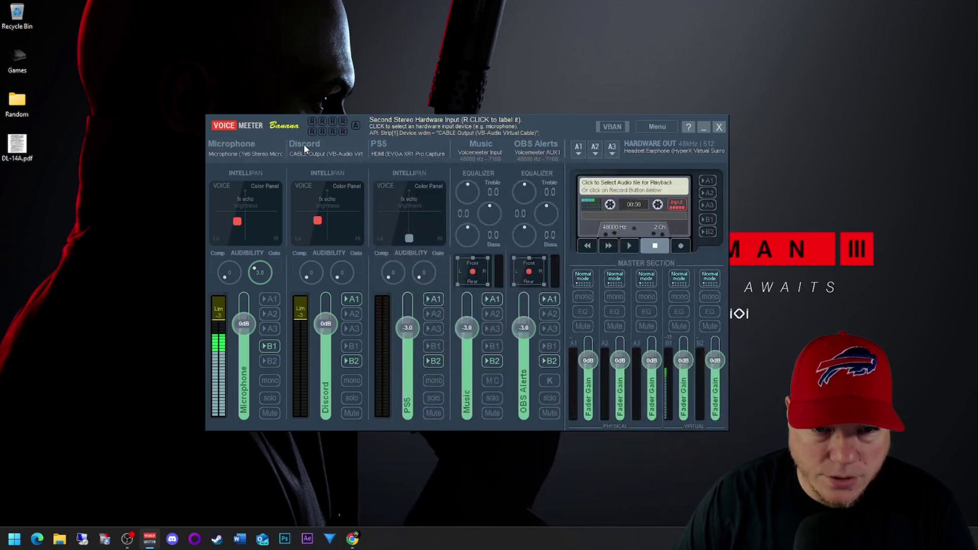
right_click(407, 144)
key("Return")
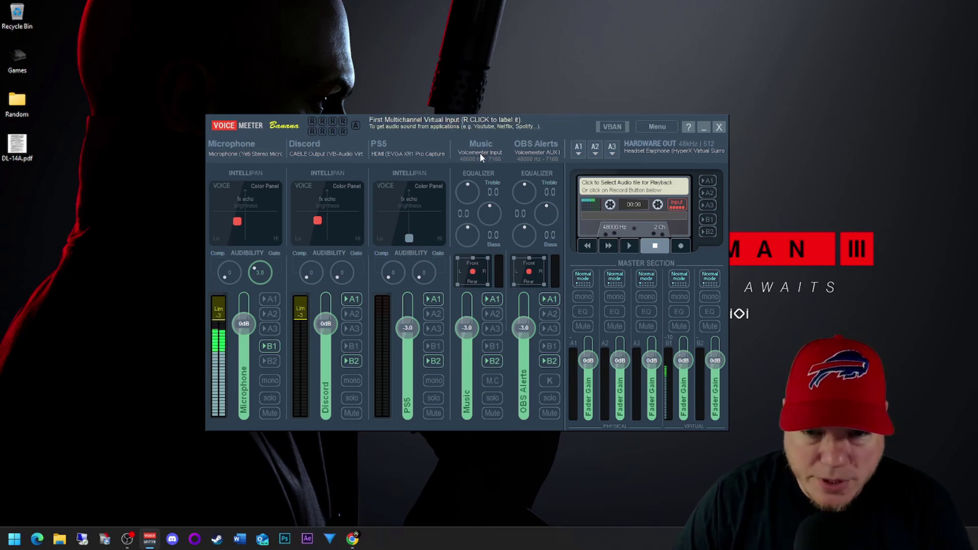
right_click(542, 151)
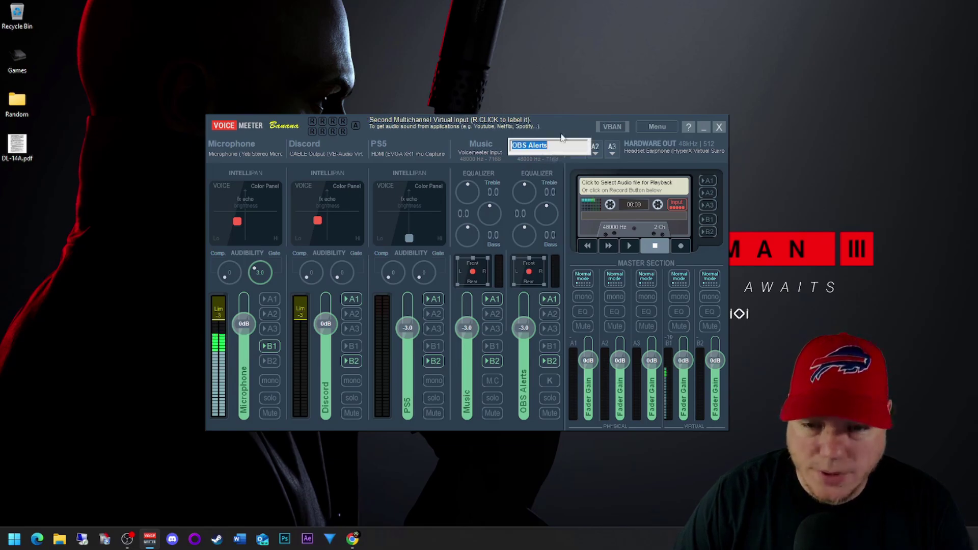
left_click(560, 132)
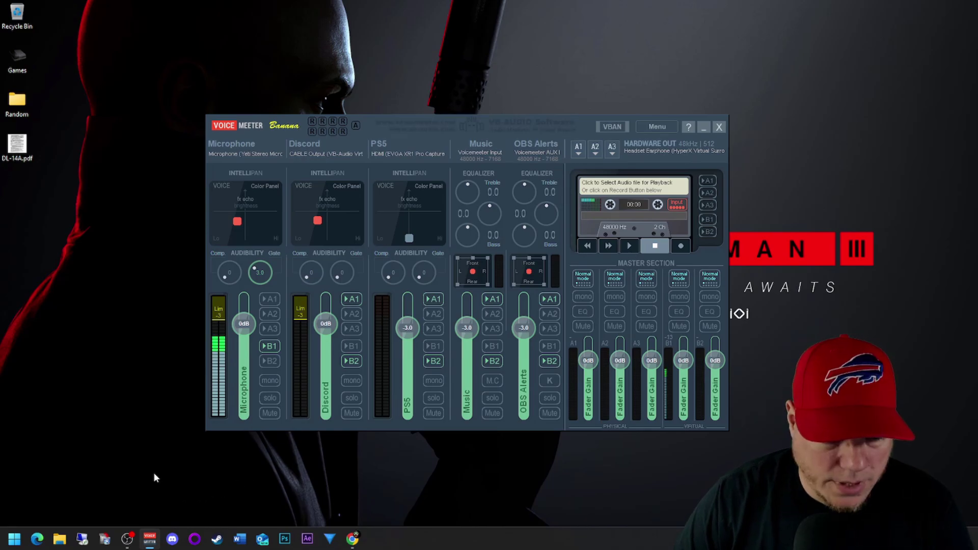
mouse_move(128, 532)
left_click(184, 484)
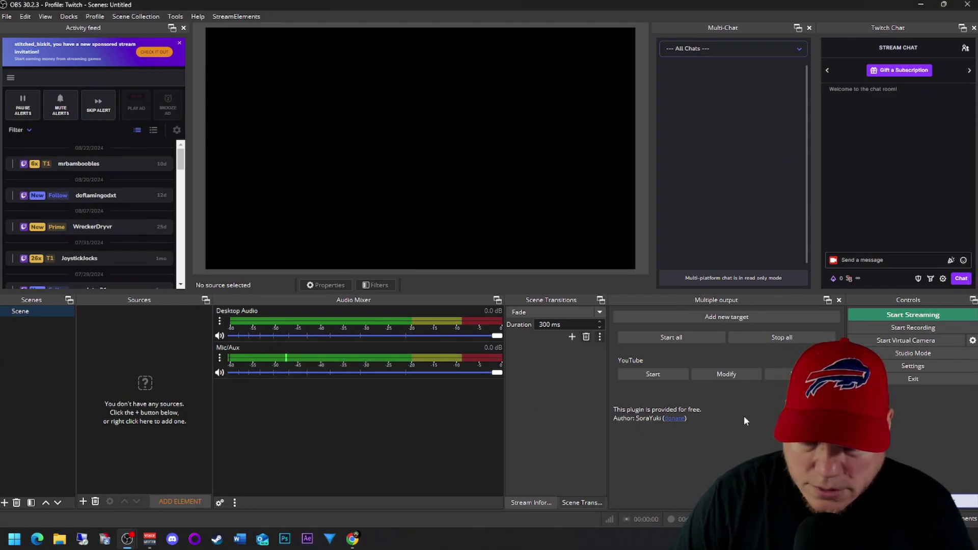
In Audio settings, set Desktop Audio to Voicemeeter Input and Desktop Audio 2 to Voicemeeter AUX Input
left_click(913, 366)
left_click(270, 161)
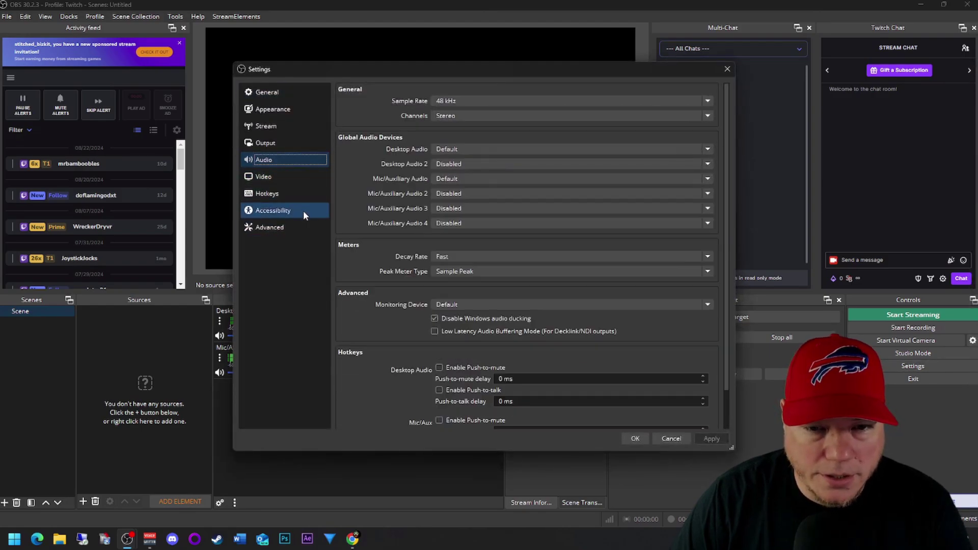
left_click(470, 149)
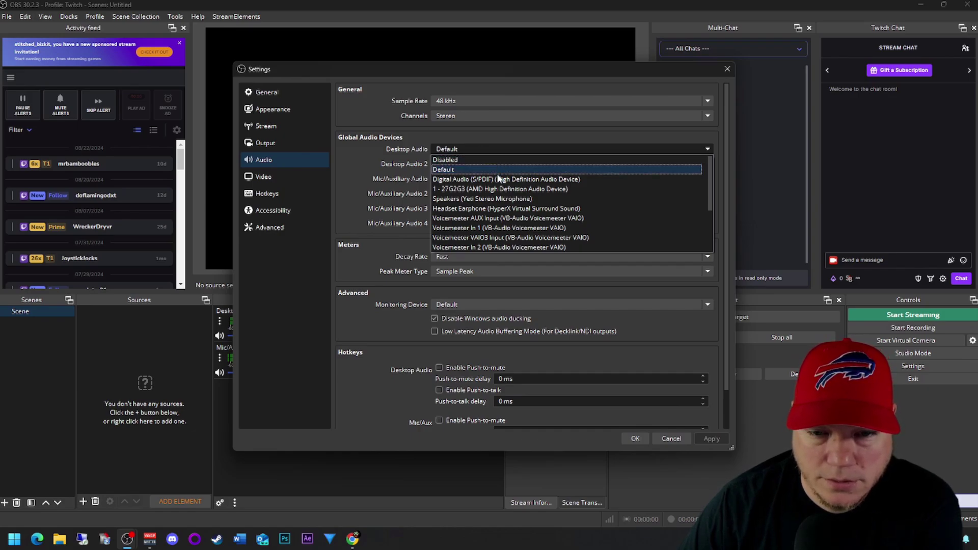
scroll(507, 205, "down", 1)
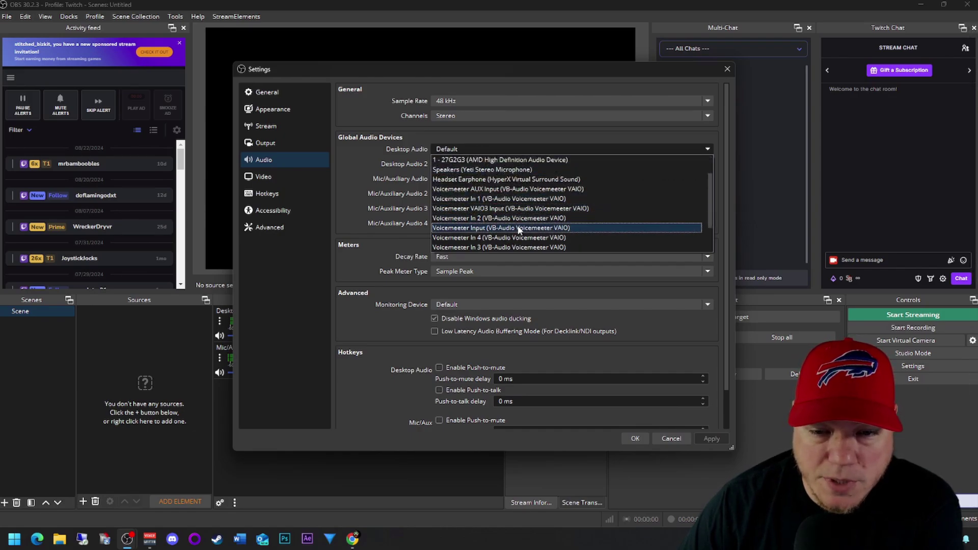
left_click(518, 227)
left_click(149, 539)
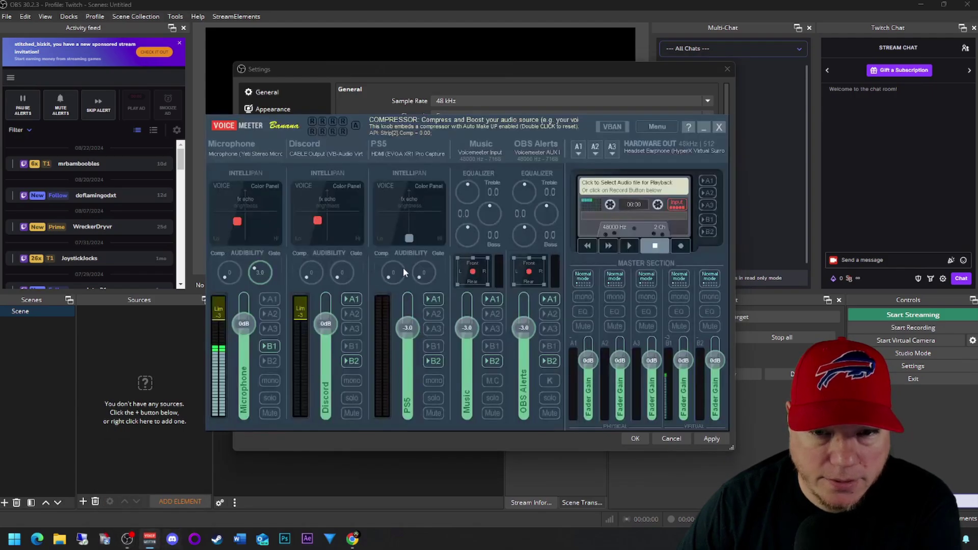
left_click(462, 70)
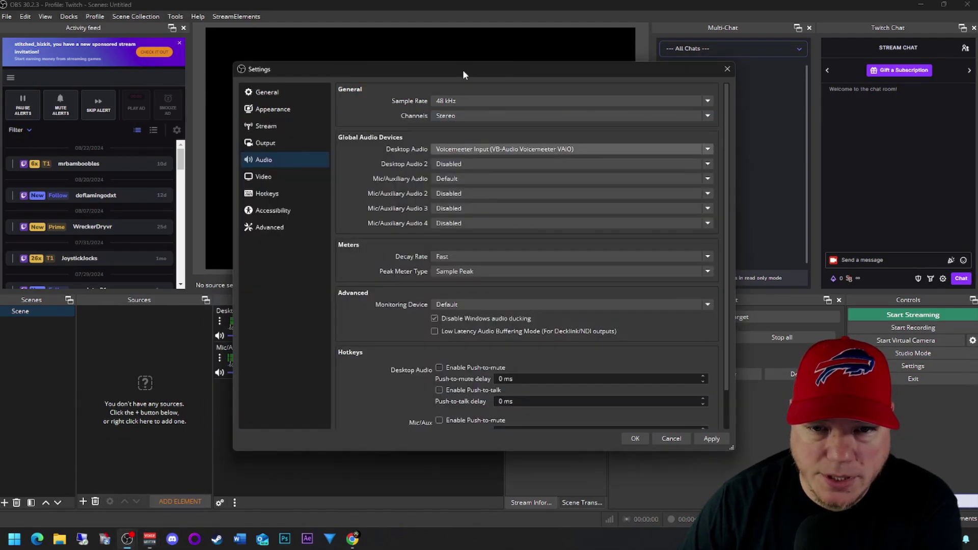
left_click(485, 165)
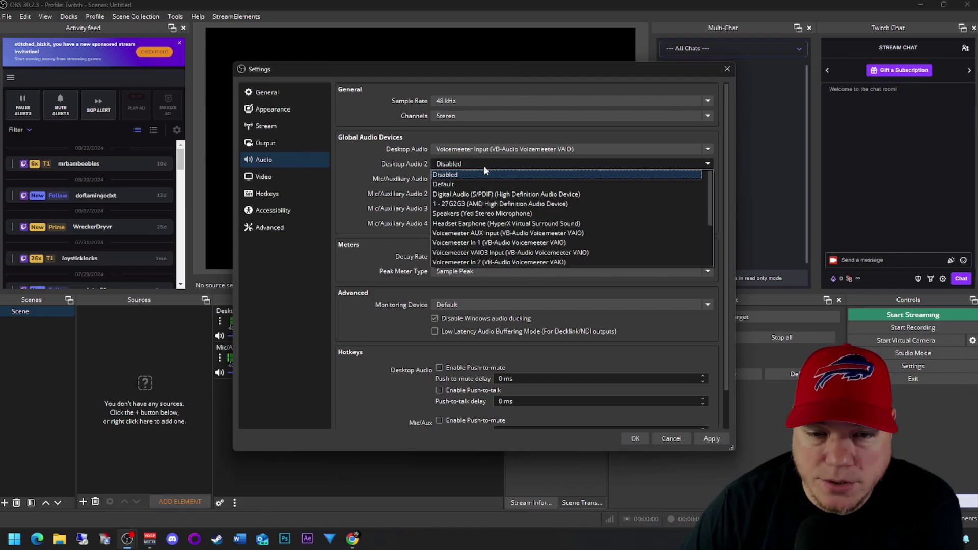
left_click(525, 234)
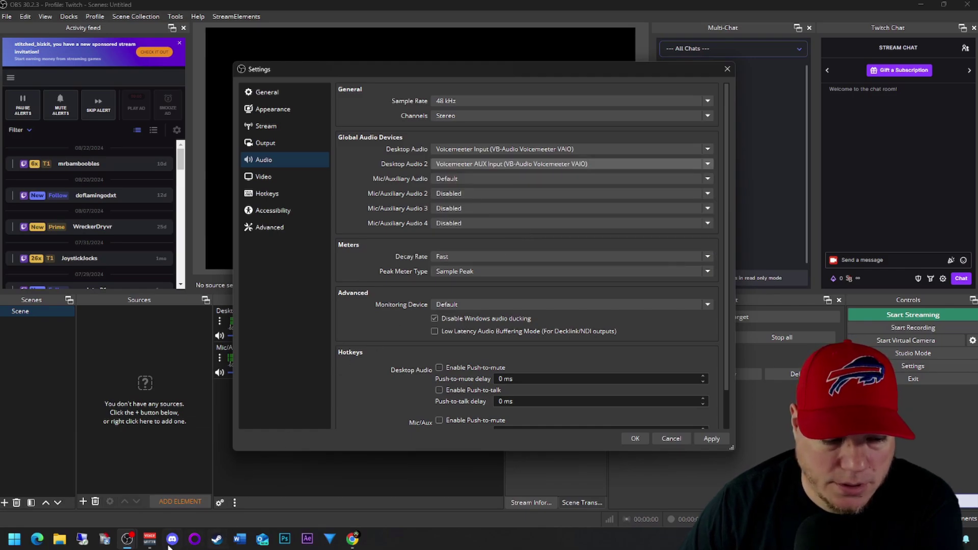
left_click(150, 540)
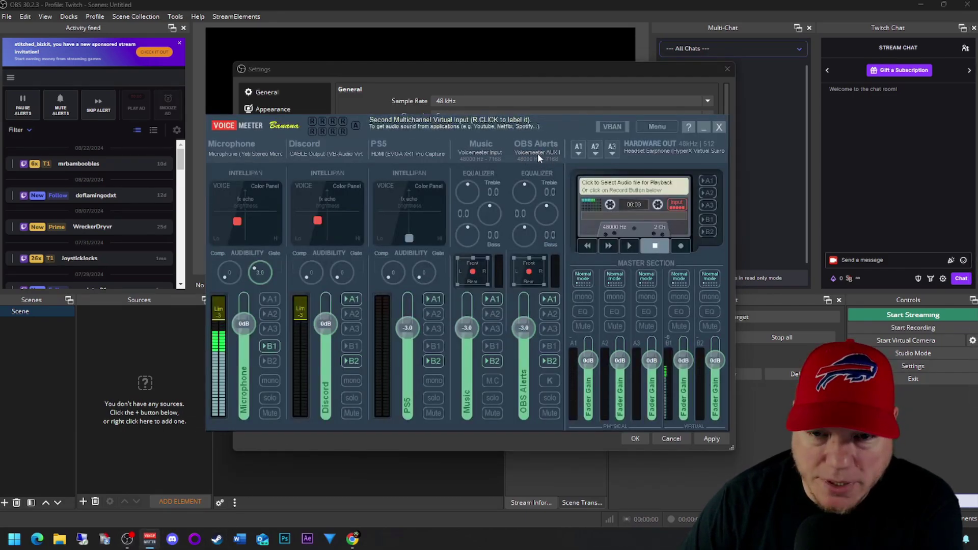
left_click(530, 74)
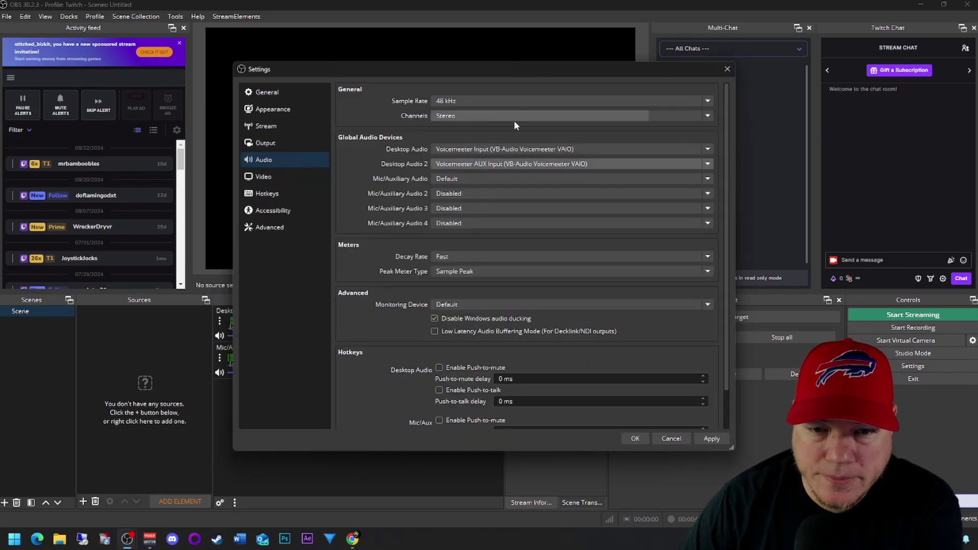
Set Mic/Auxiliary Audio to Voicemeeter Out B1 and Mic/Auxiliary Audio 2 to CABLE Output, then apply
left_click(460, 181)
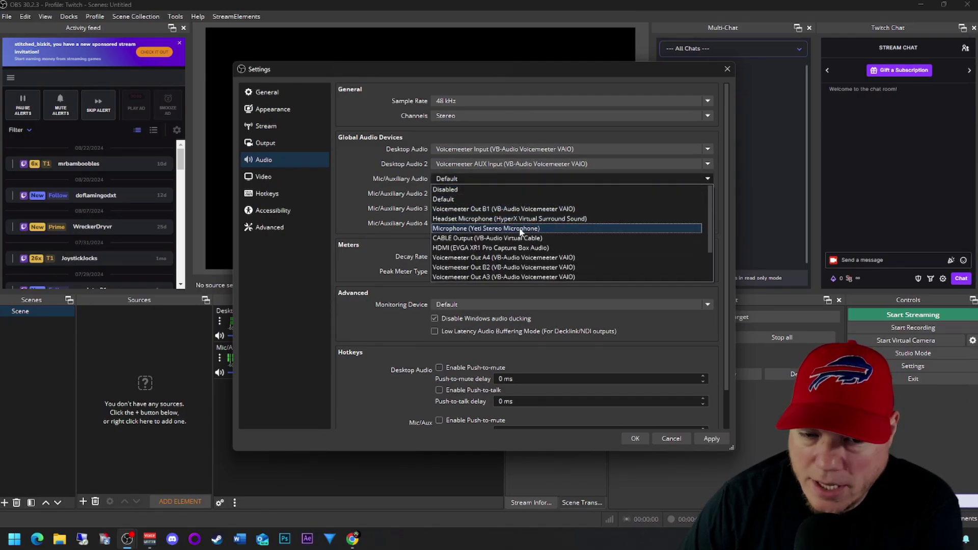
left_click(487, 210)
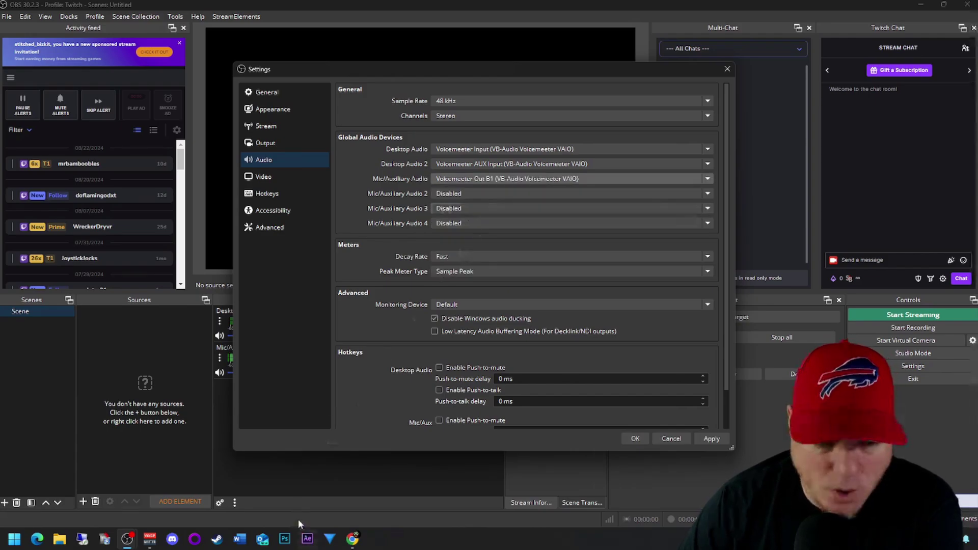
left_click(151, 540)
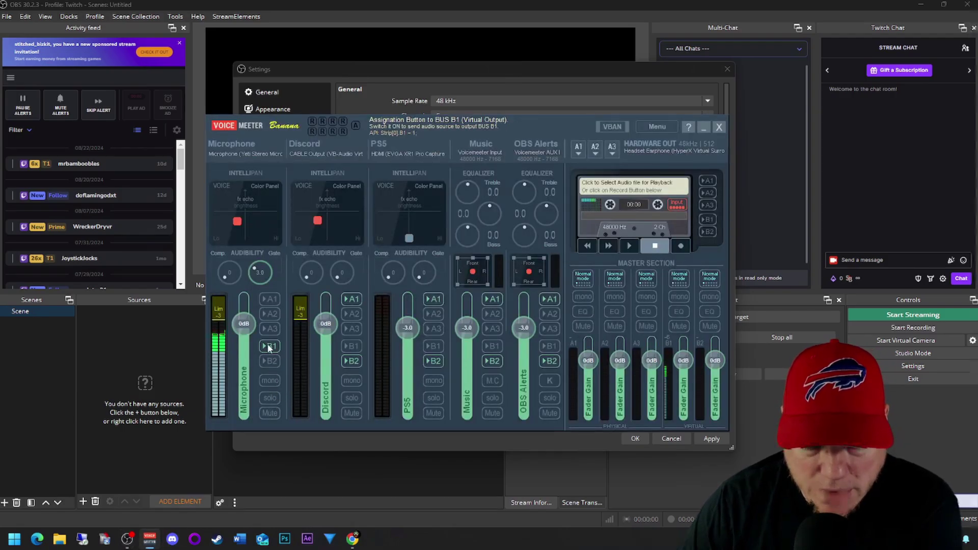
left_click(485, 72)
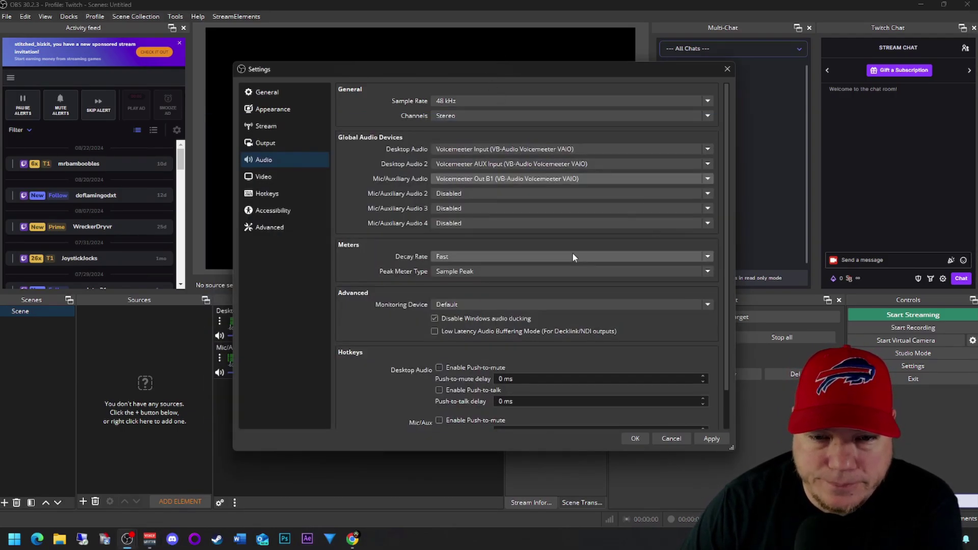
left_click(465, 194)
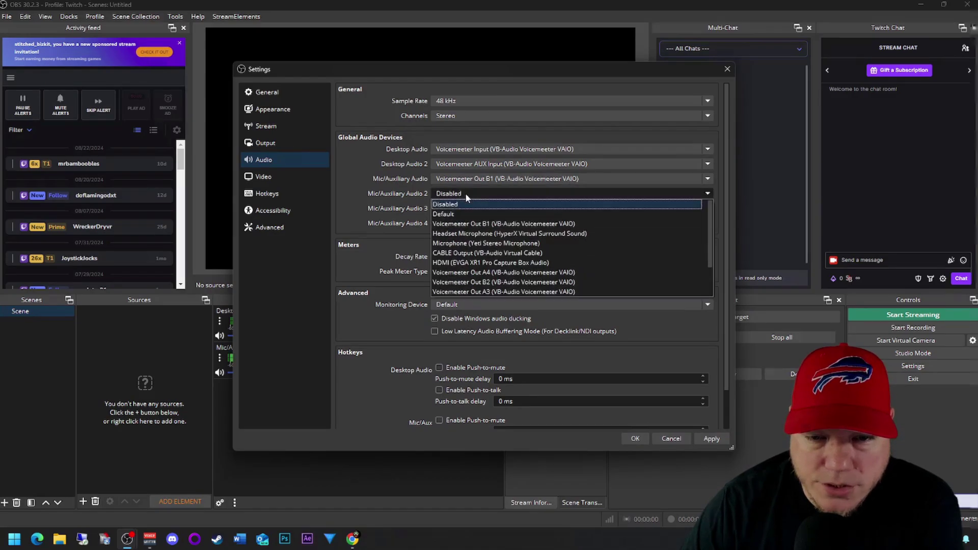
left_click(498, 254)
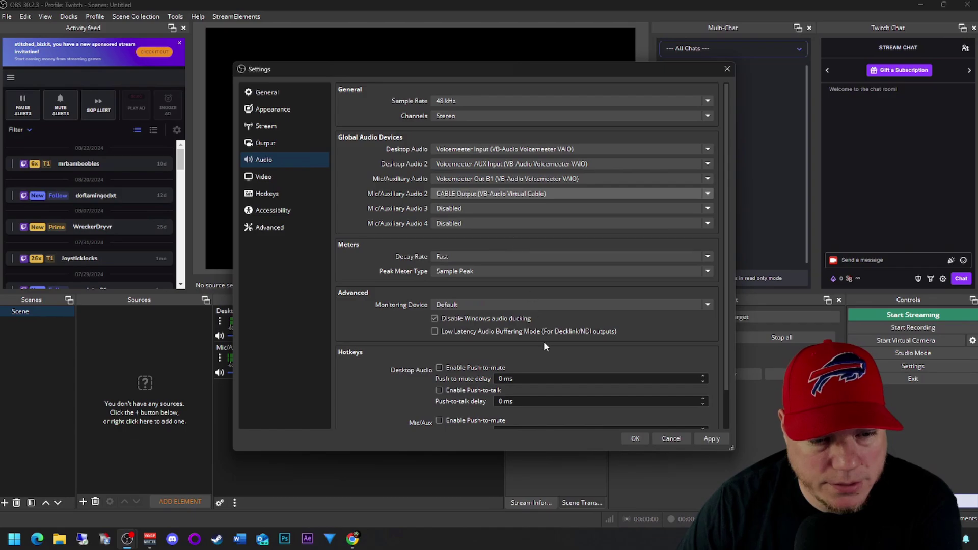
left_click(708, 440)
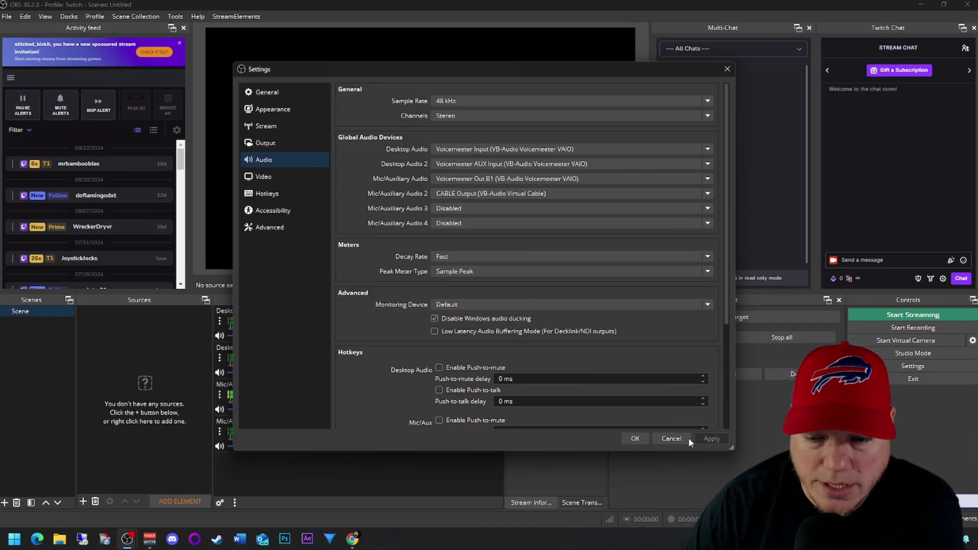
Close Settings and rename Desktop Audio to Music and Desktop Audio 2 to Alerts
left_click(636, 439)
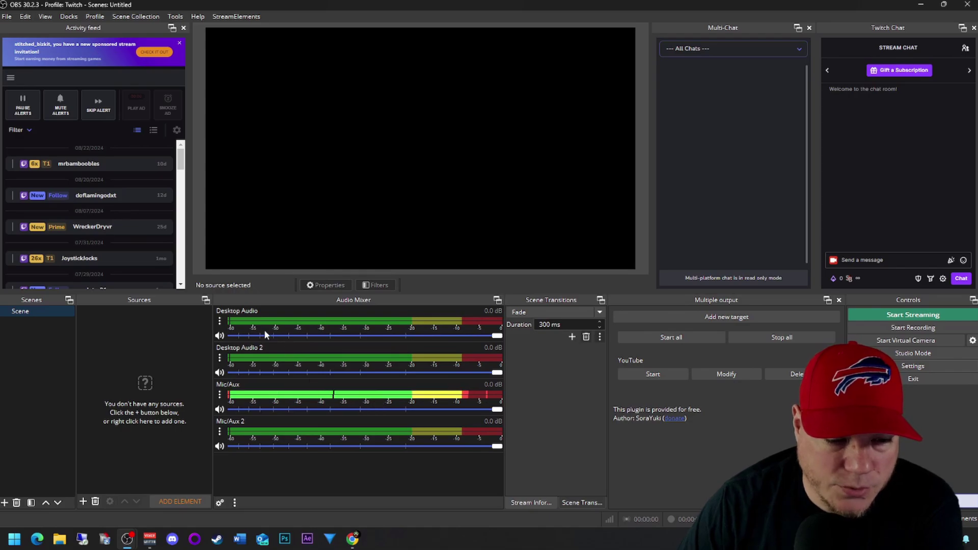
right_click(240, 310)
left_click(279, 358)
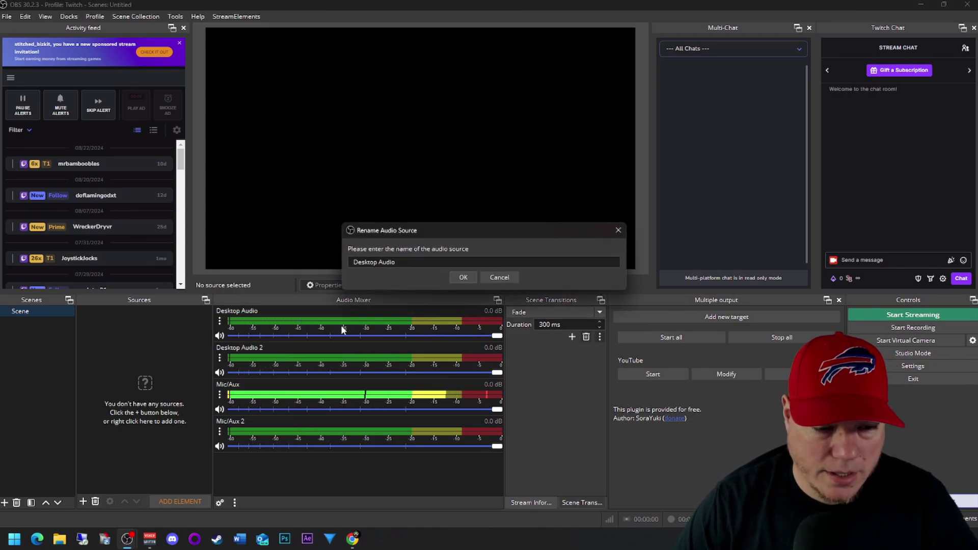
type("Music")
key("Return")
right_click(260, 348)
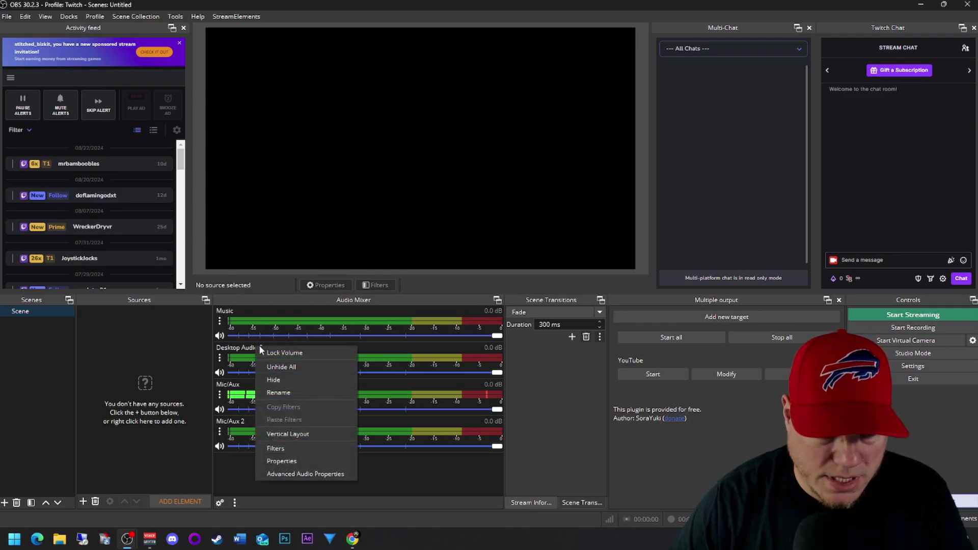
left_click(299, 392)
type("Alerts")
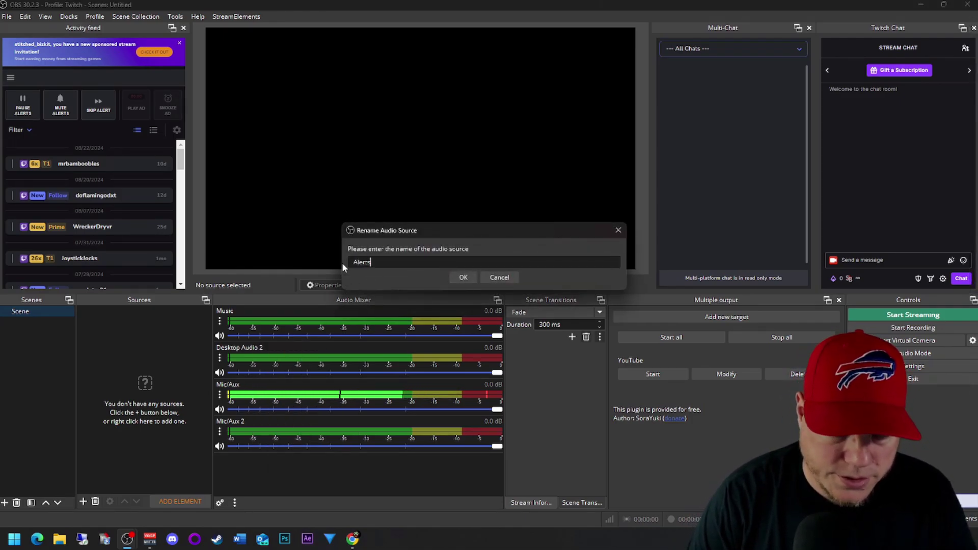
key("Return")
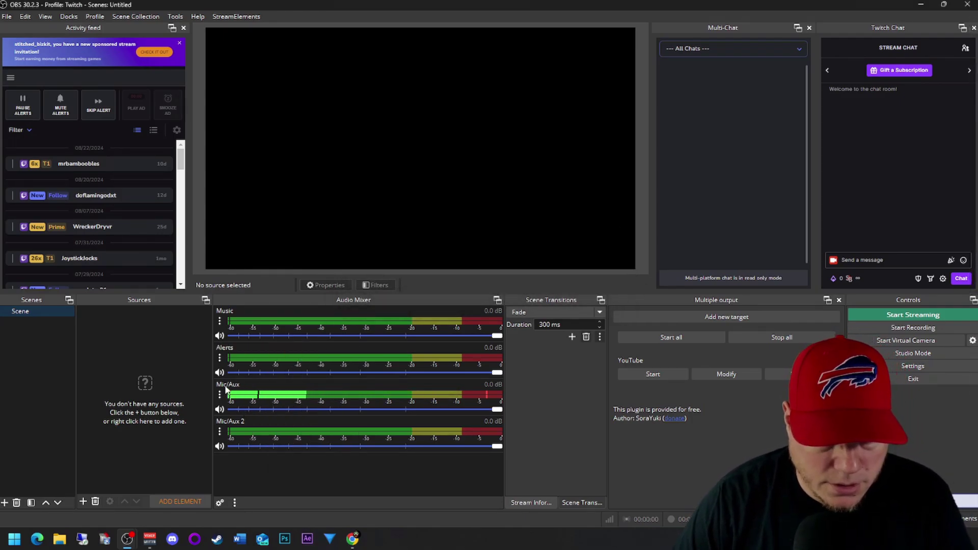
Rename the Mic/Aux track to Mic and the Mic/Aux 2 track to Discord
right_click(257, 402)
left_click(266, 431)
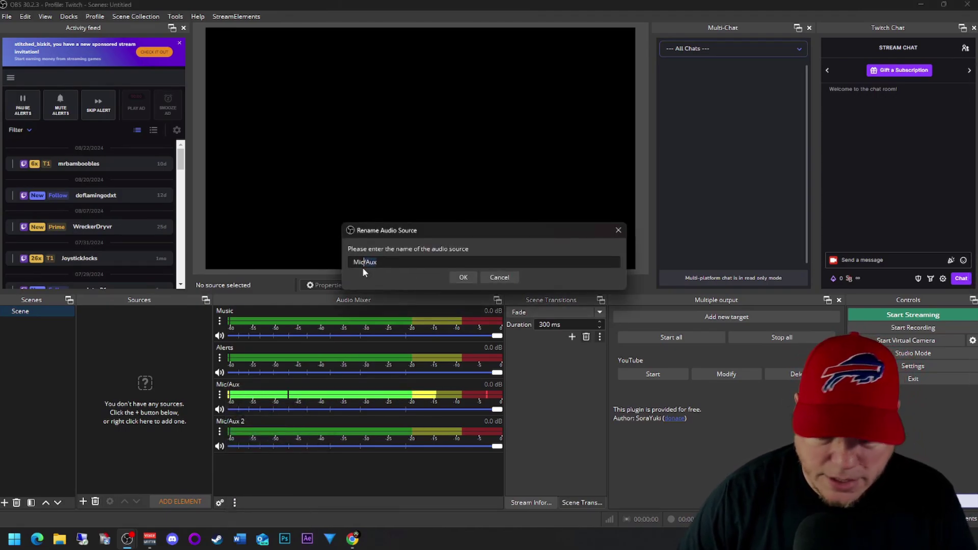
key("BackSpace")
key("BackSpace")
key("BackSpace")
key("BackSpace")
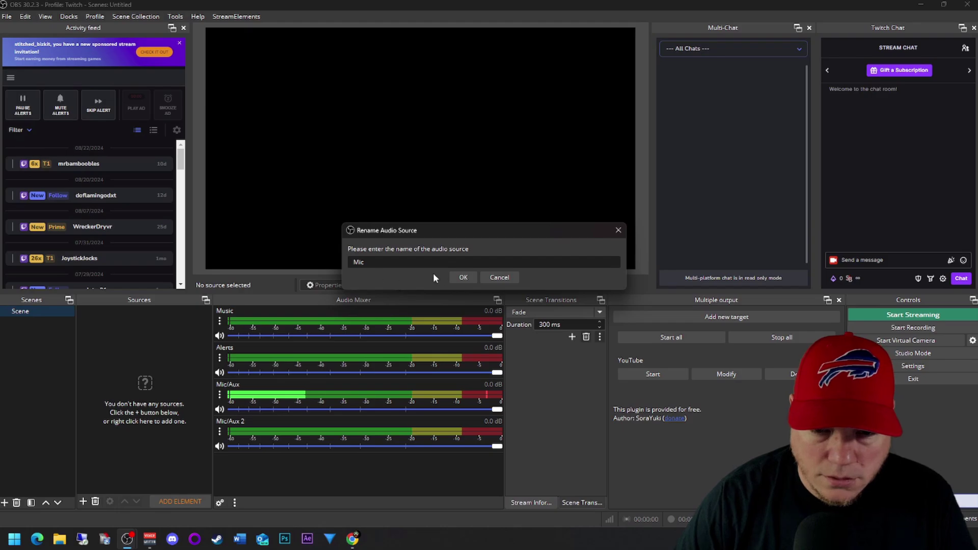
left_click(462, 277)
right_click(234, 423)
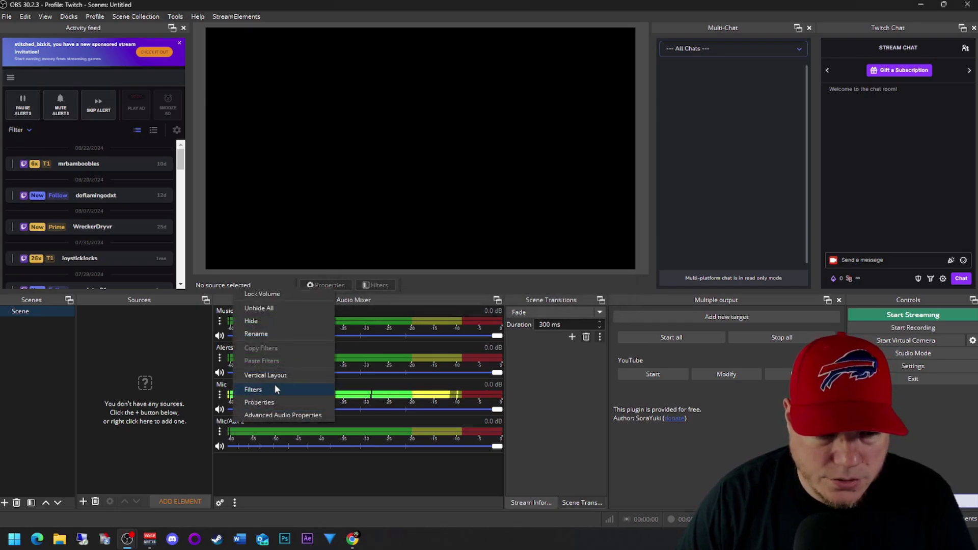
left_click(281, 334)
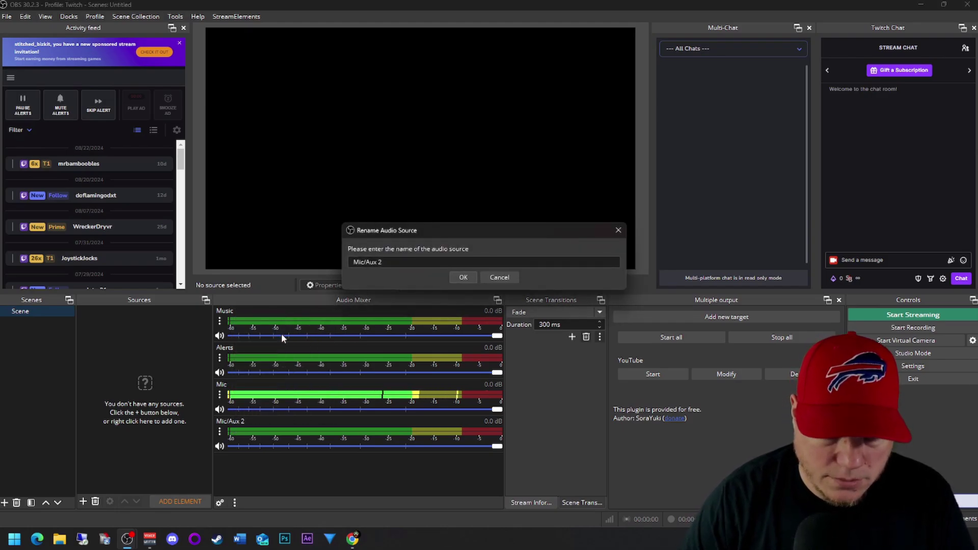
left_click(399, 263)
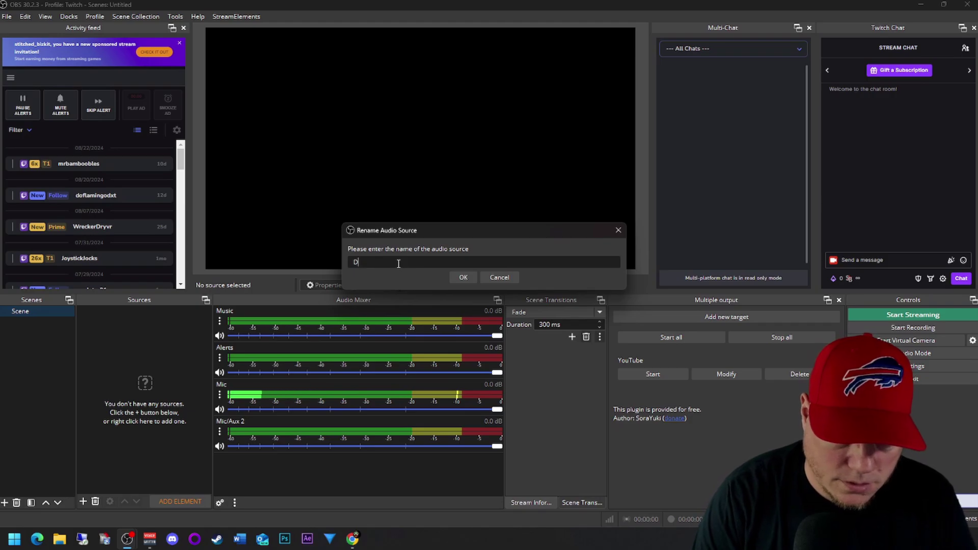
type("Discord")
key("Return")
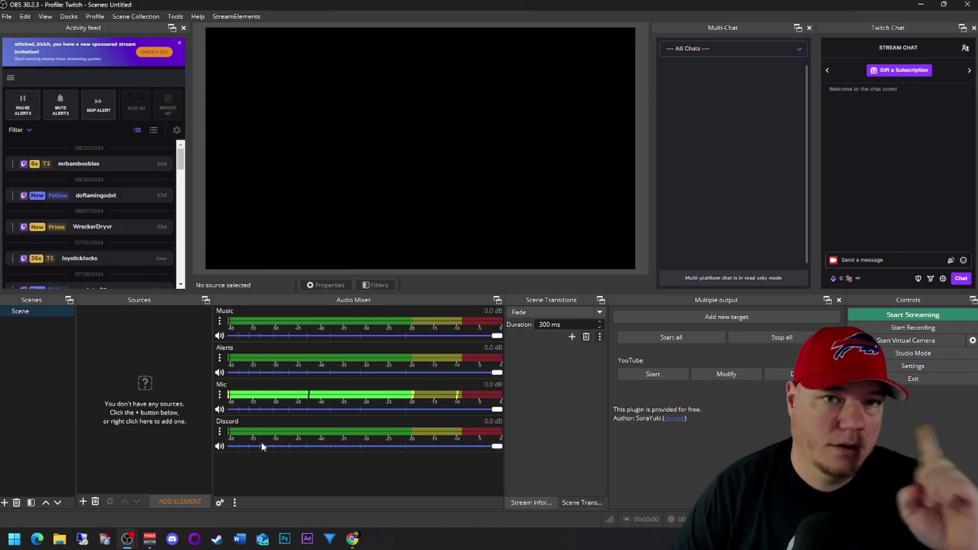
Add a new Video Capture Device source to the scene
left_click(83, 502)
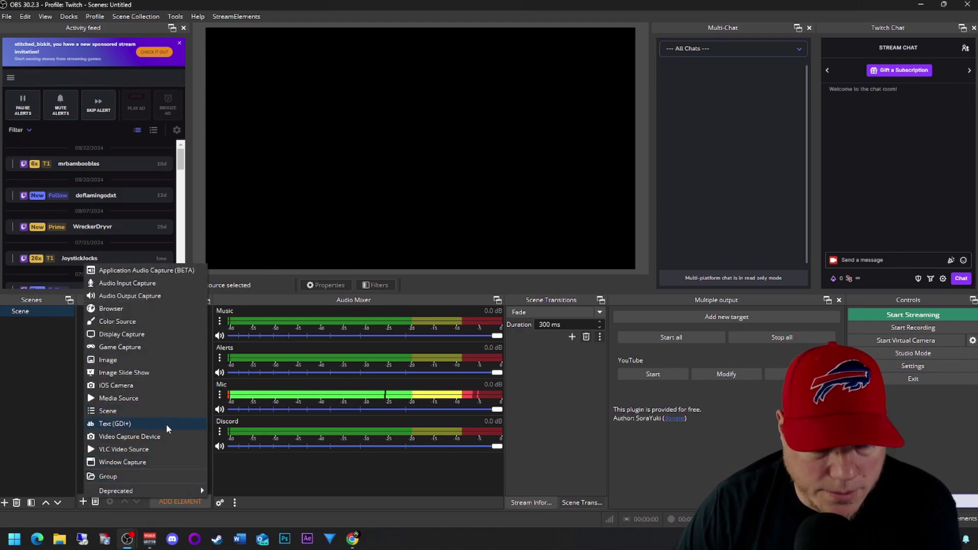
left_click(170, 439)
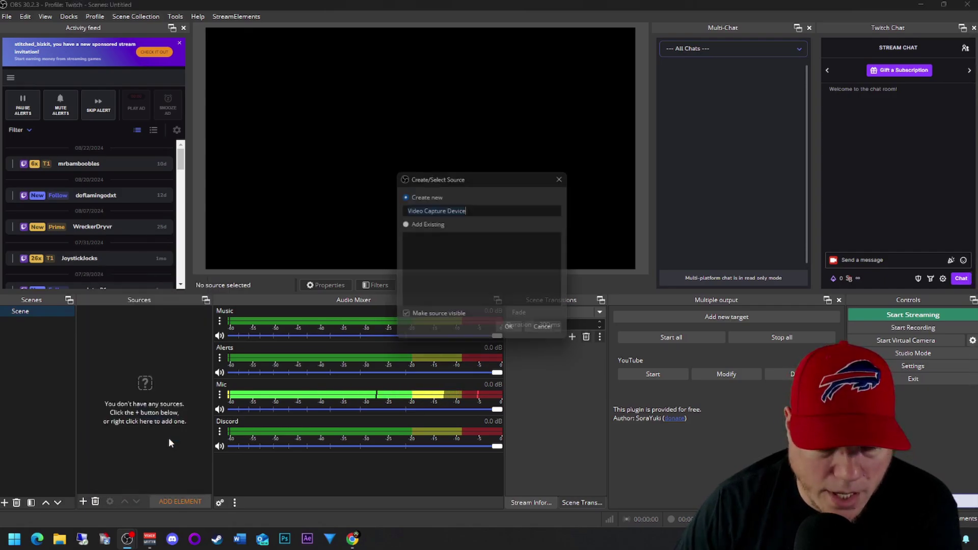
left_click(512, 332)
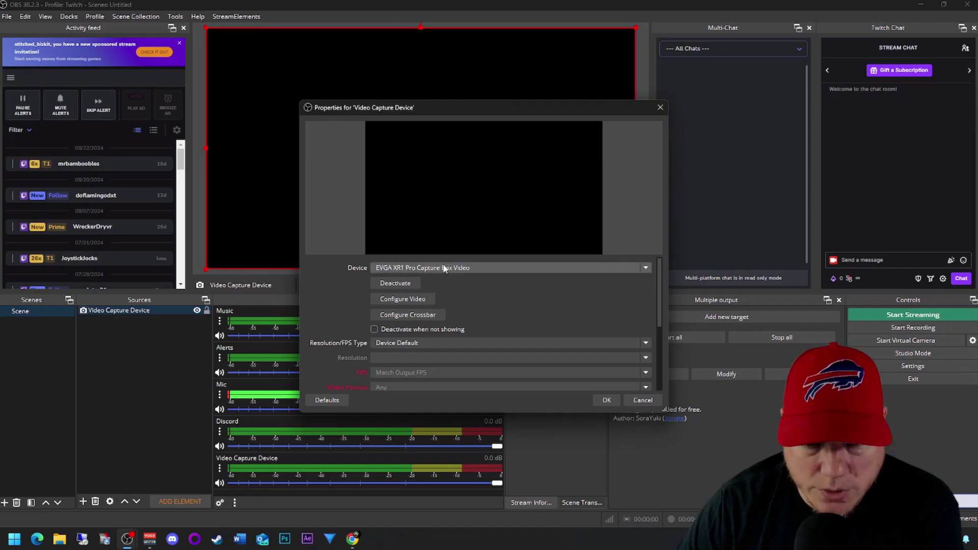
Set the capture device to Custom resolution 1920x1080 at 120 FPS, save, and deselect it
left_click(558, 343)
left_click(561, 362)
left_click(646, 357)
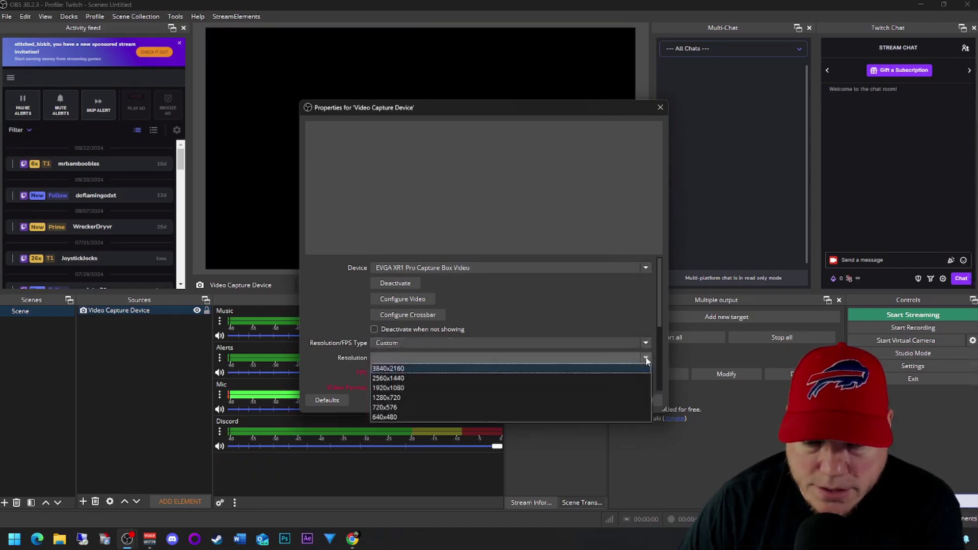
left_click(500, 390)
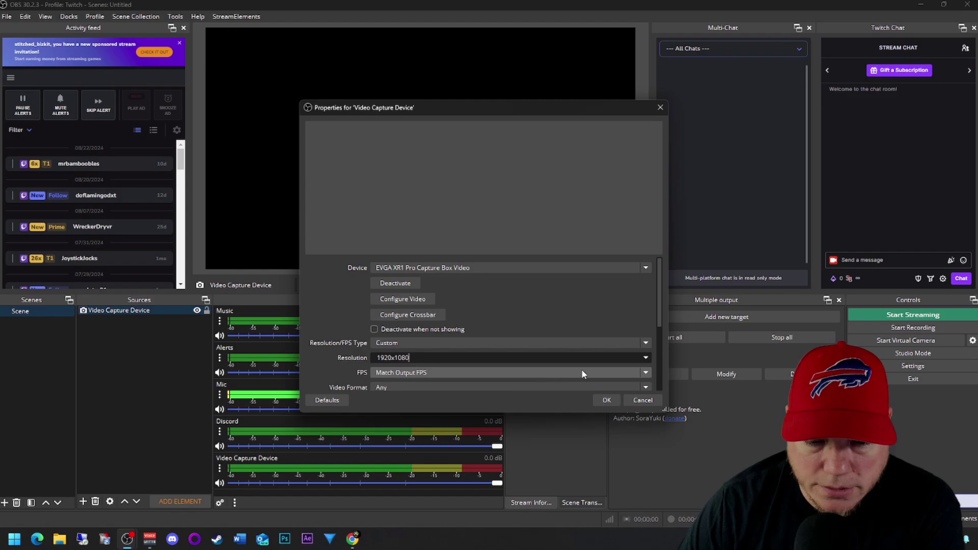
left_click(646, 373)
left_click(463, 394)
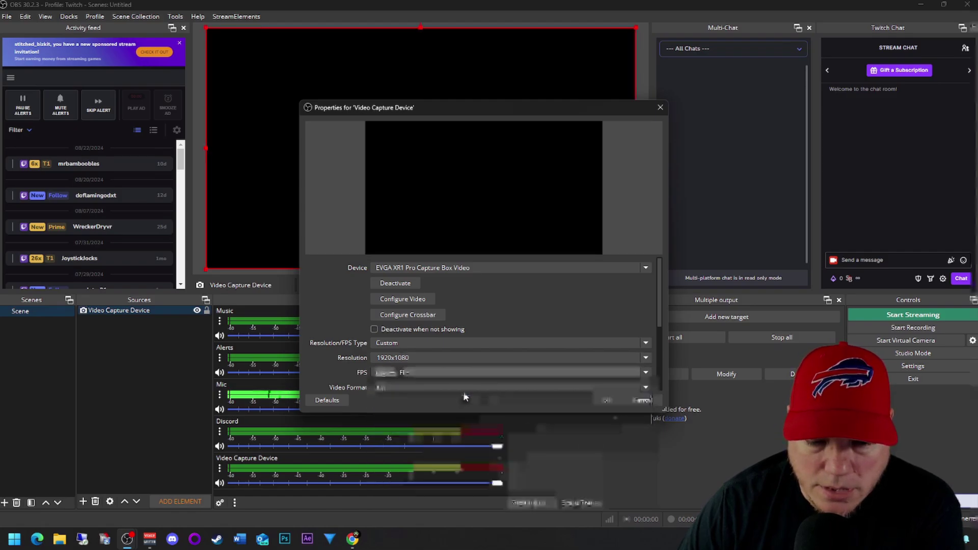
left_click(565, 376)
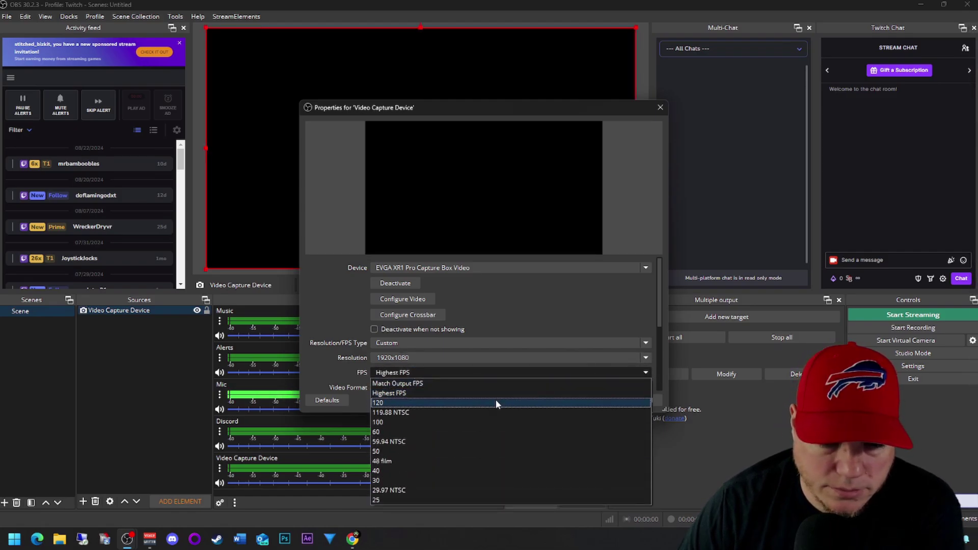
left_click(574, 402)
scroll(360, 373, "down", 2)
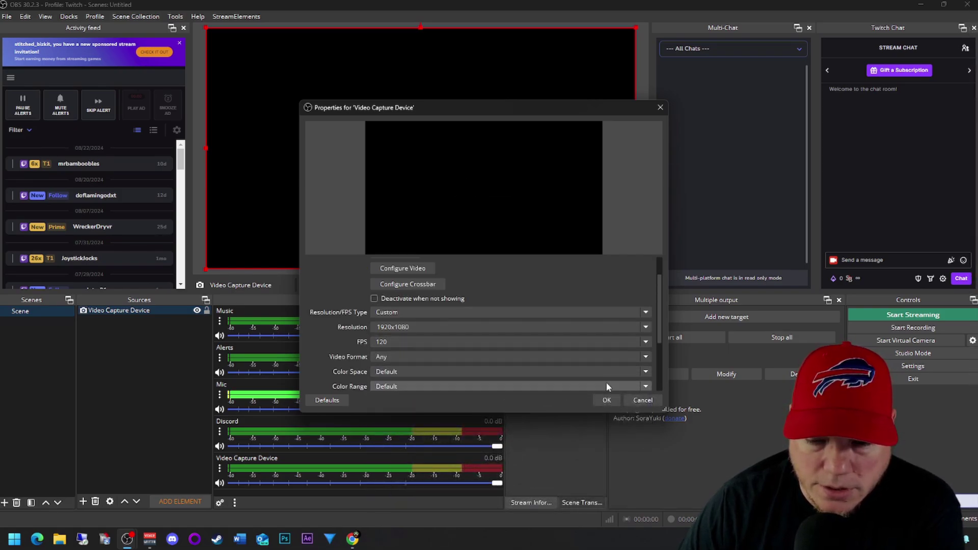
left_click(605, 401)
left_click(487, 273)
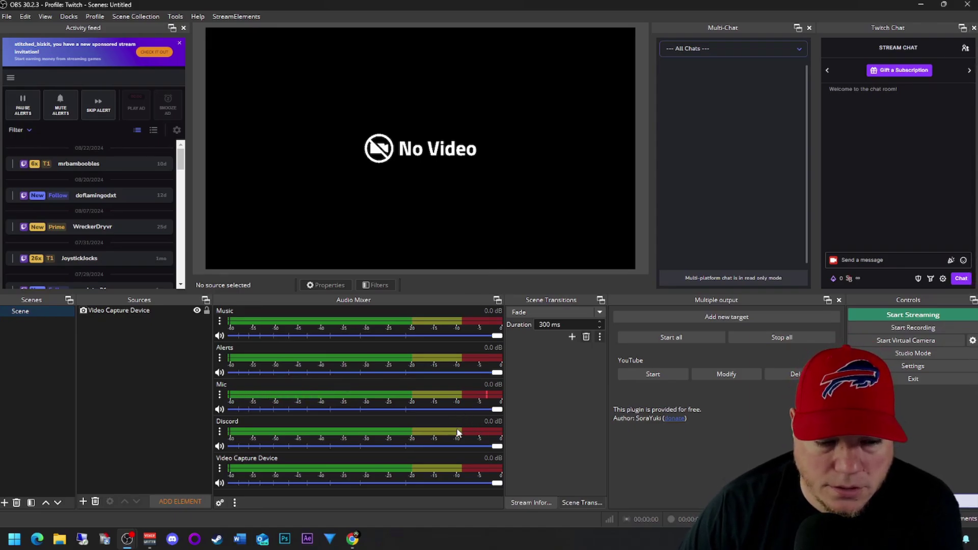
Lower Video Capture Device, Discord, Alerts and Music to about -19 dB, Mic to -4.5 dB, then switch to Voicemeeter
right_click(244, 460)
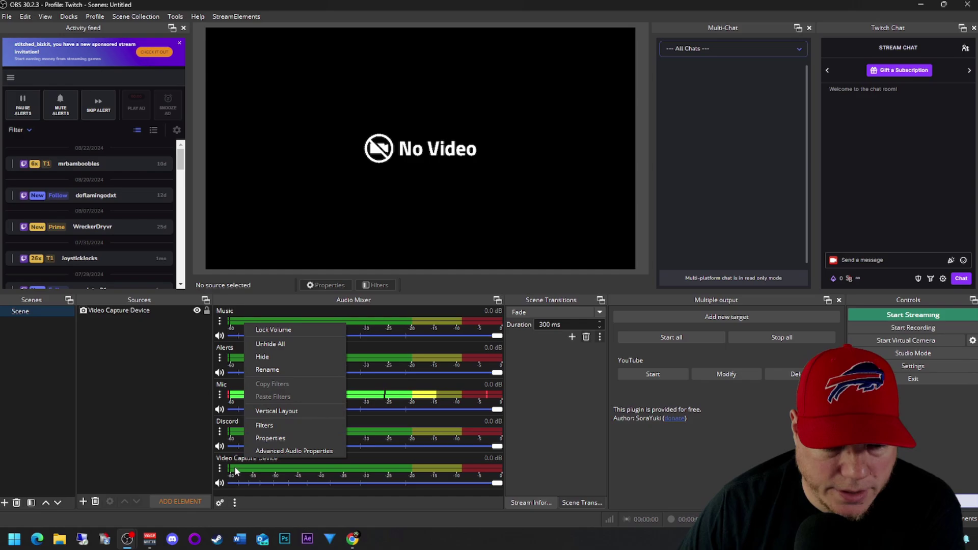
left_click(232, 461)
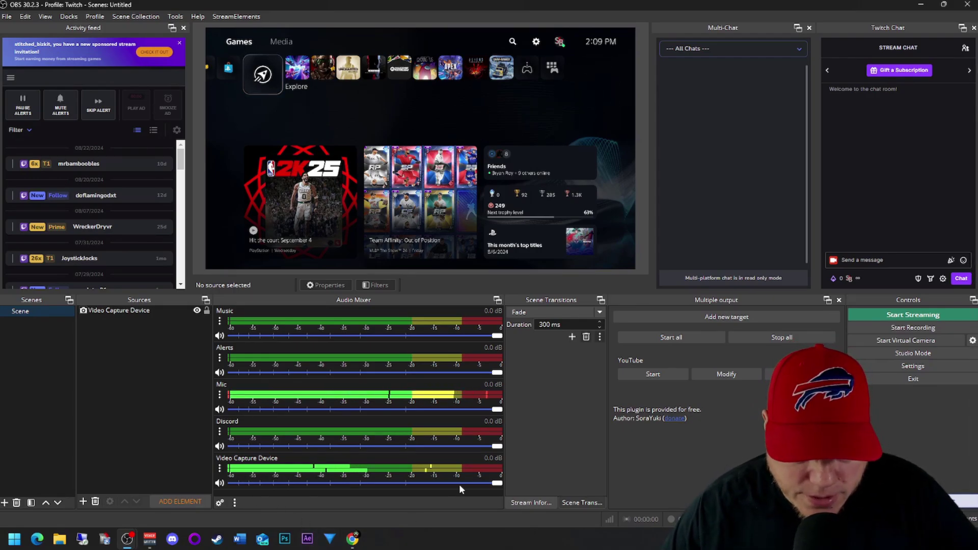
left_click_drag(470, 484, 364, 484)
left_click_drag(494, 447, 374, 447)
left_click_drag(497, 410, 445, 410)
left_click_drag(496, 373, 384, 373)
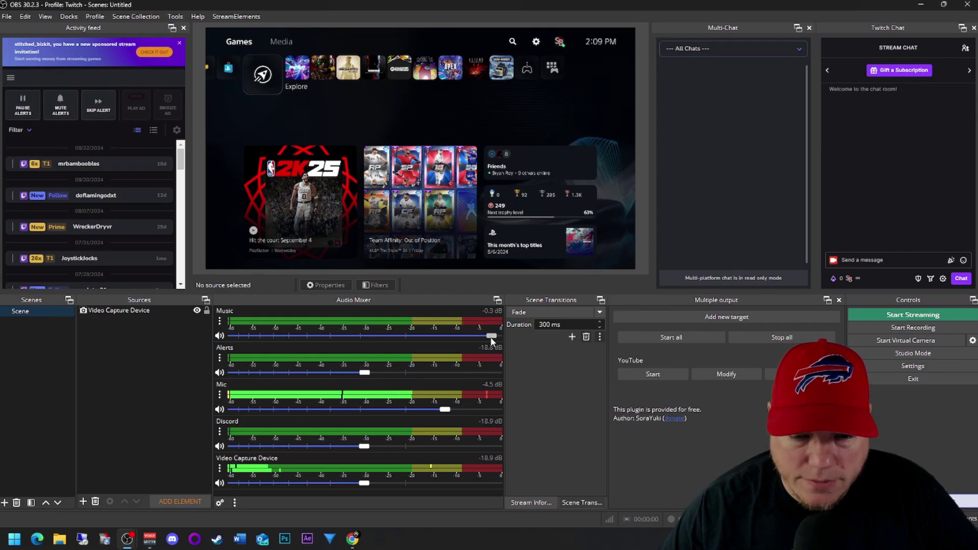
left_click_drag(488, 337, 365, 337)
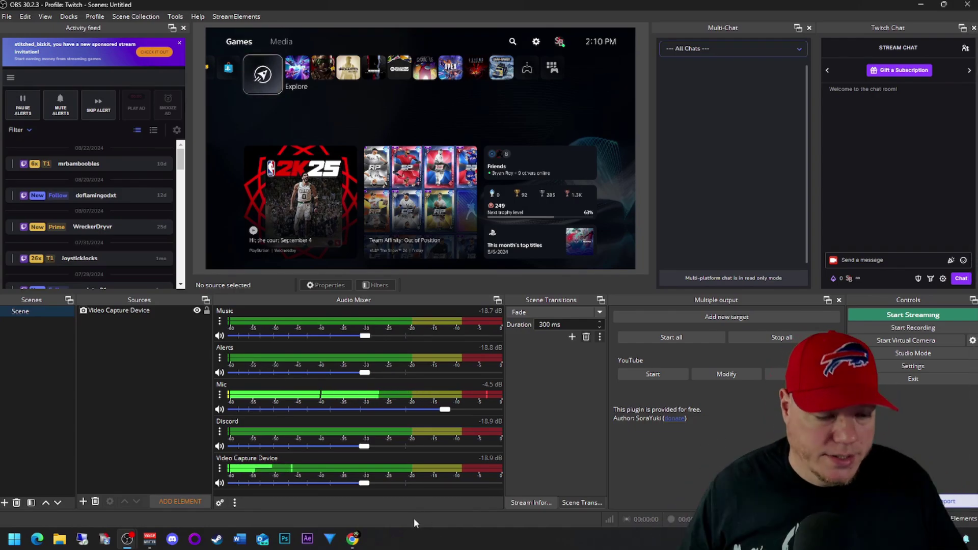
left_click(150, 541)
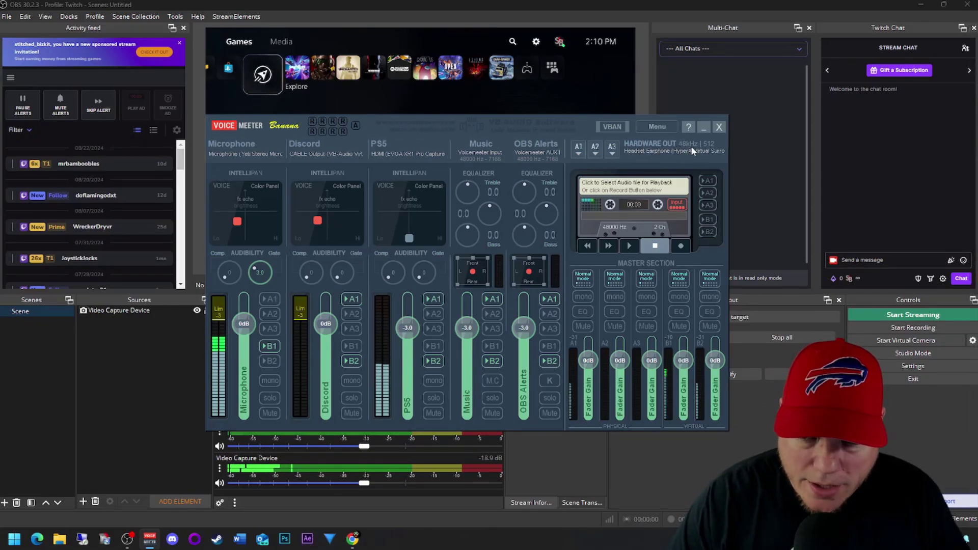
left_click(579, 150)
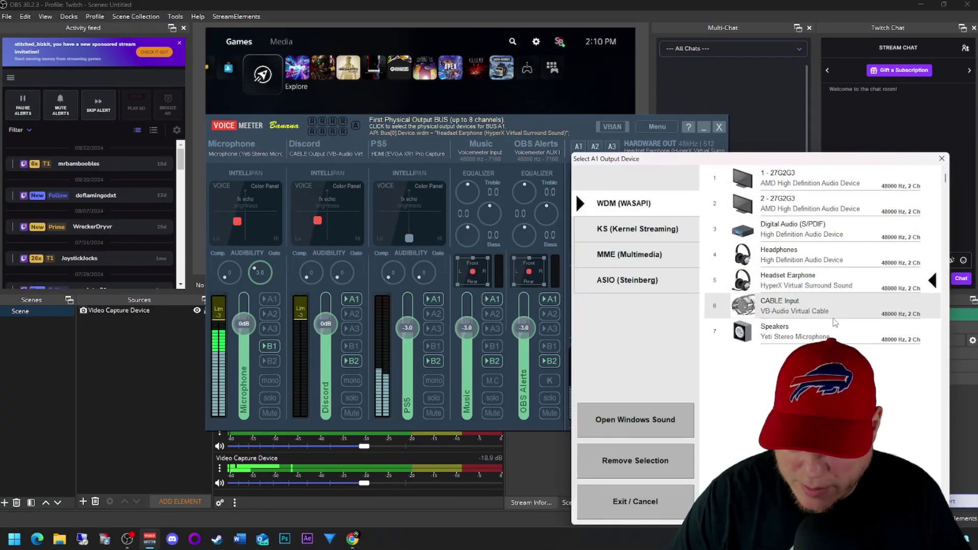
left_click(636, 501)
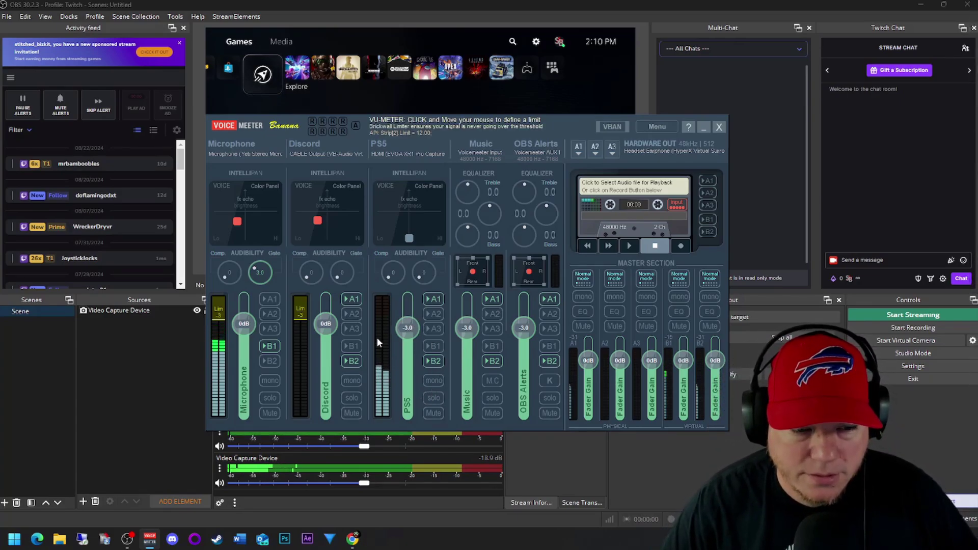
Restore the Voicemeeter Banana setup tutorial in Chrome and play the video
left_click(360, 545)
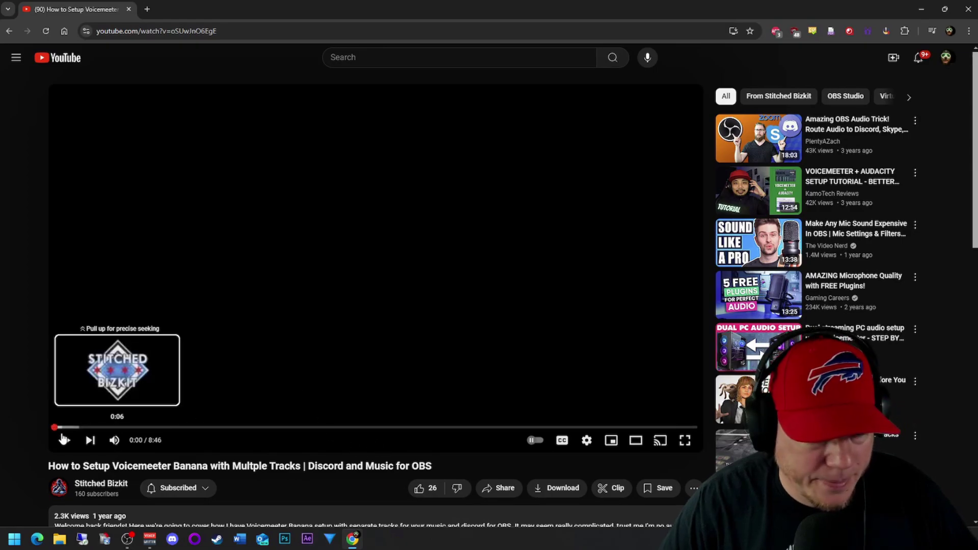
left_click(67, 442)
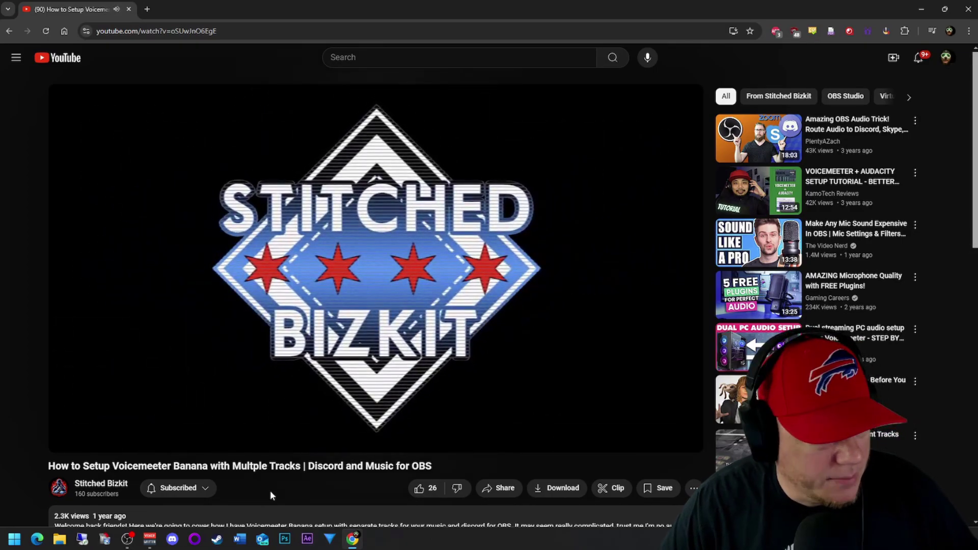
Switch from the YouTube video back to the OBS Studio window
mouse_move(127, 539)
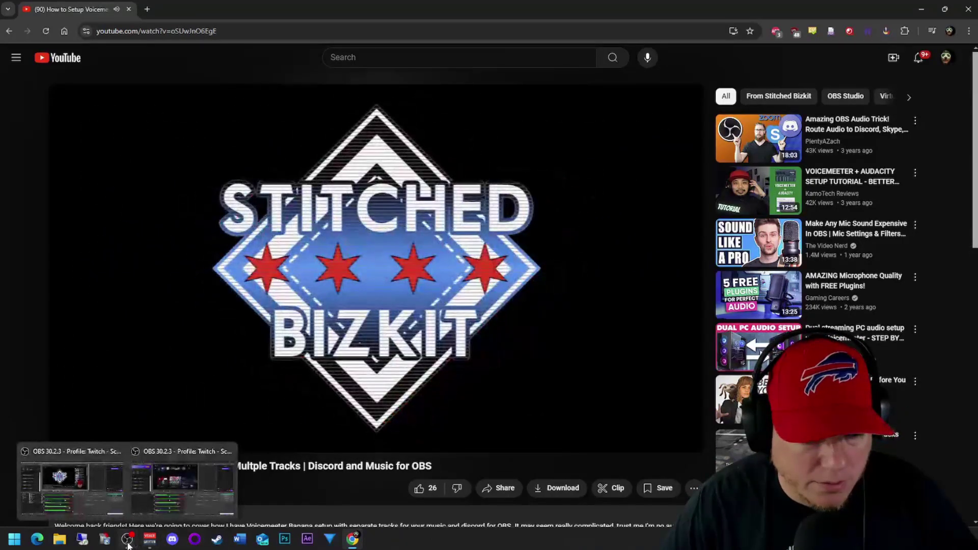
left_click(166, 506)
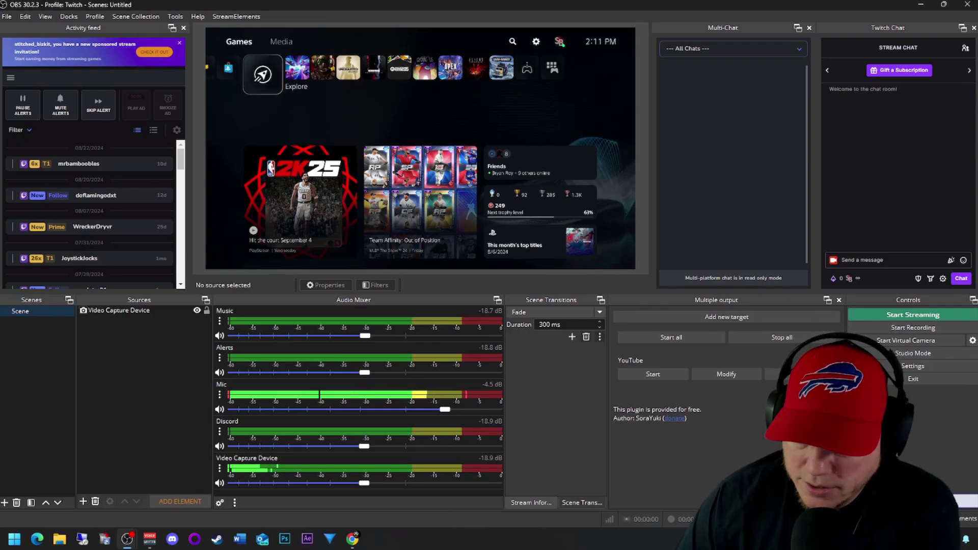
Open the EarTrumpet volume panel, scroll through its devices, and close it
left_click(925, 539)
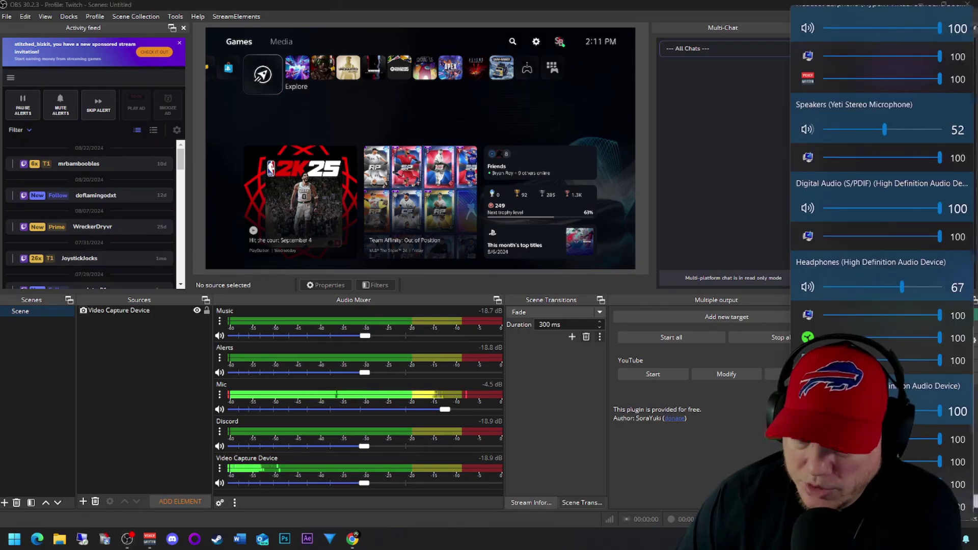
scroll(804, 279, "up", 5)
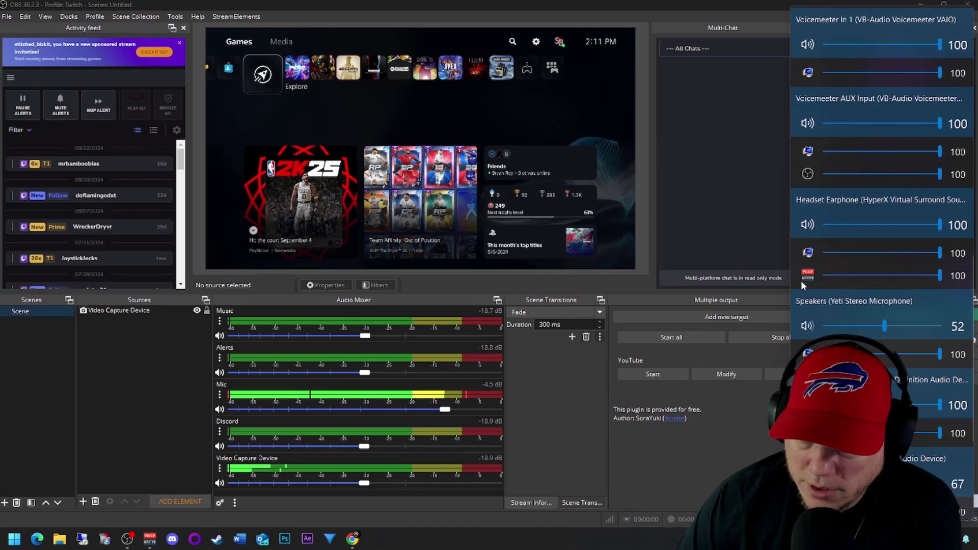
scroll(803, 285, "up", 10)
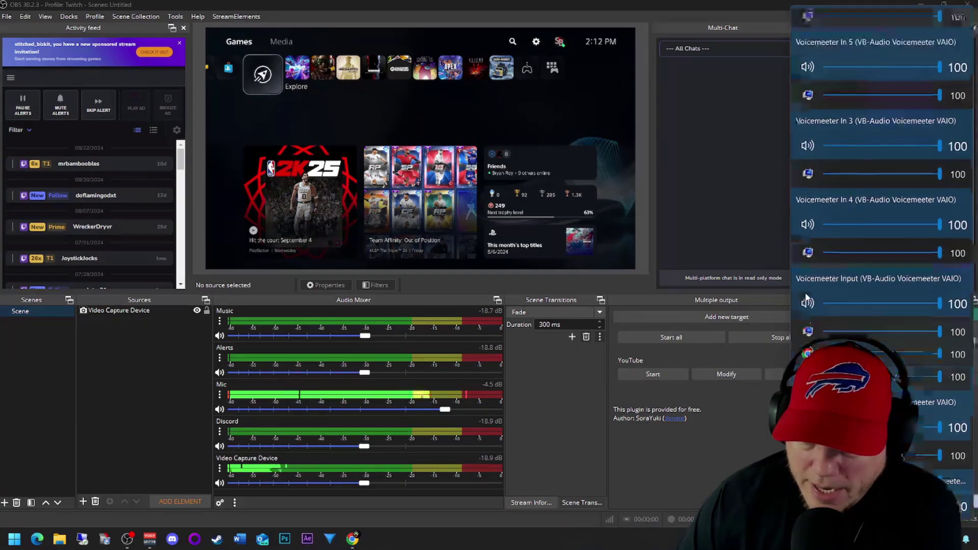
scroll(807, 298, "up", 2)
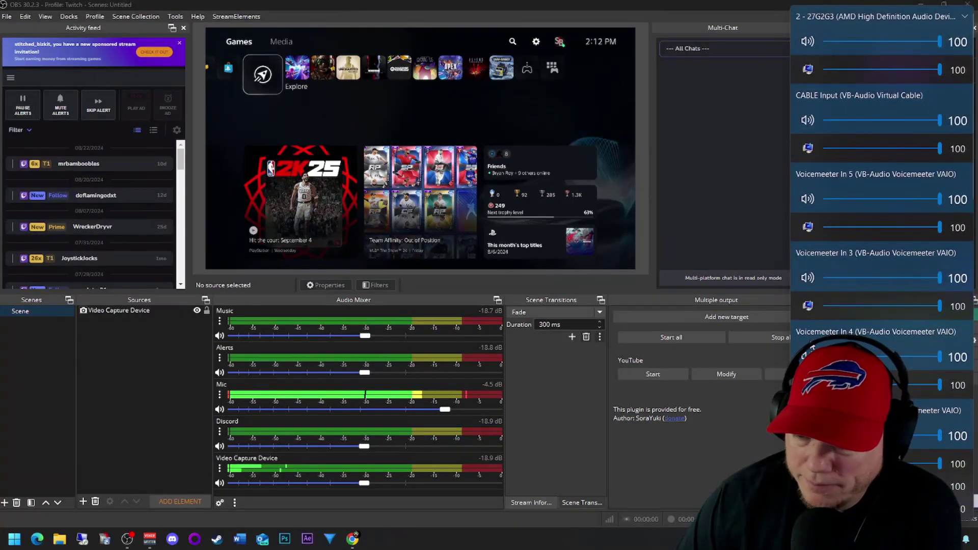
scroll(805, 286, "down", 8)
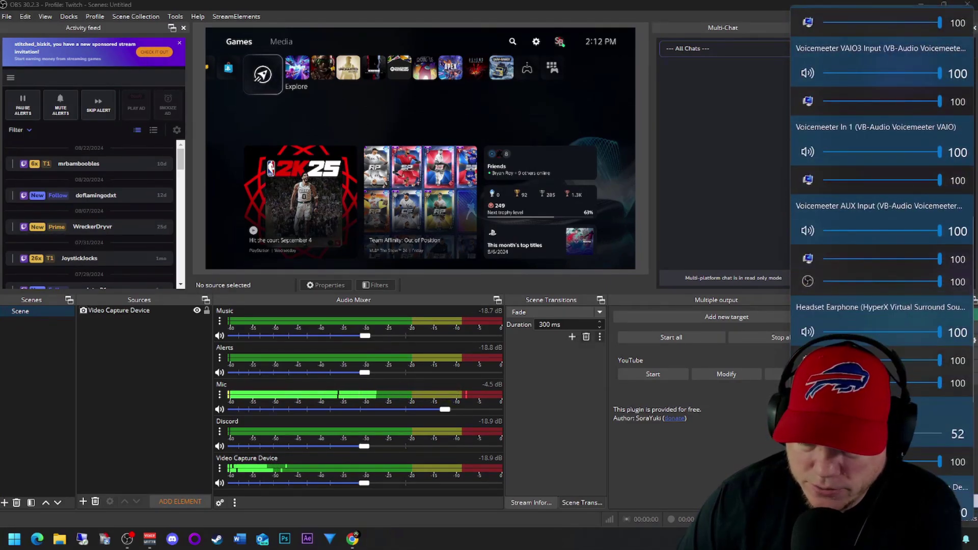
left_click(470, 462)
Reopen EarTrumpet with Win+Ctrl+V, view Google Chrome's playback device choices, then dismiss it
mouse_move(355, 542)
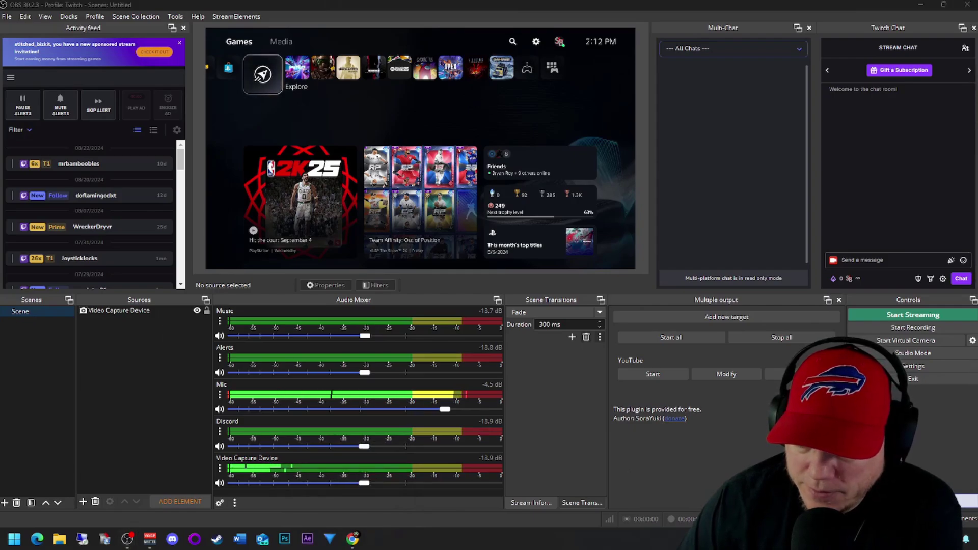
key("super+ctrl+v")
scroll(882, 203, "down", 5)
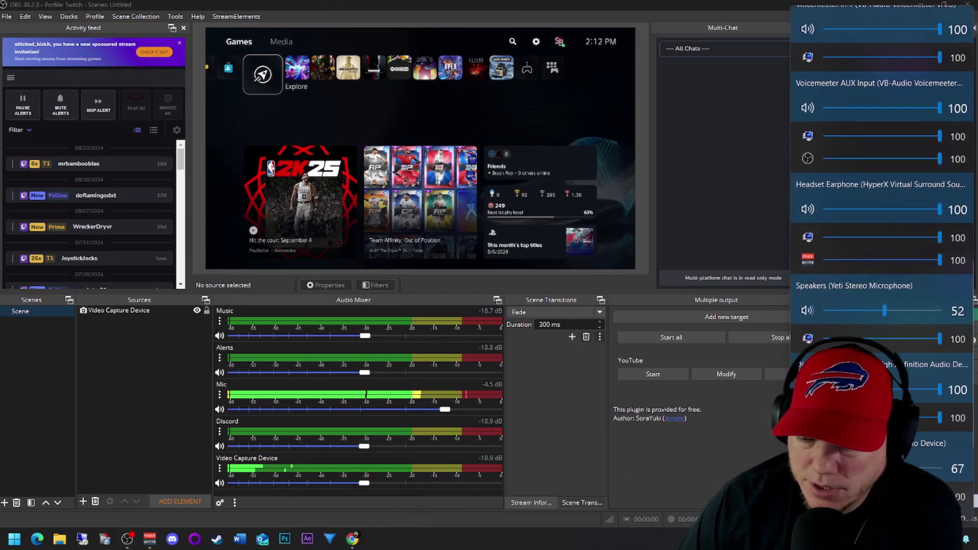
scroll(881, 204, "up", 4)
scroll(812, 259, "up", 5)
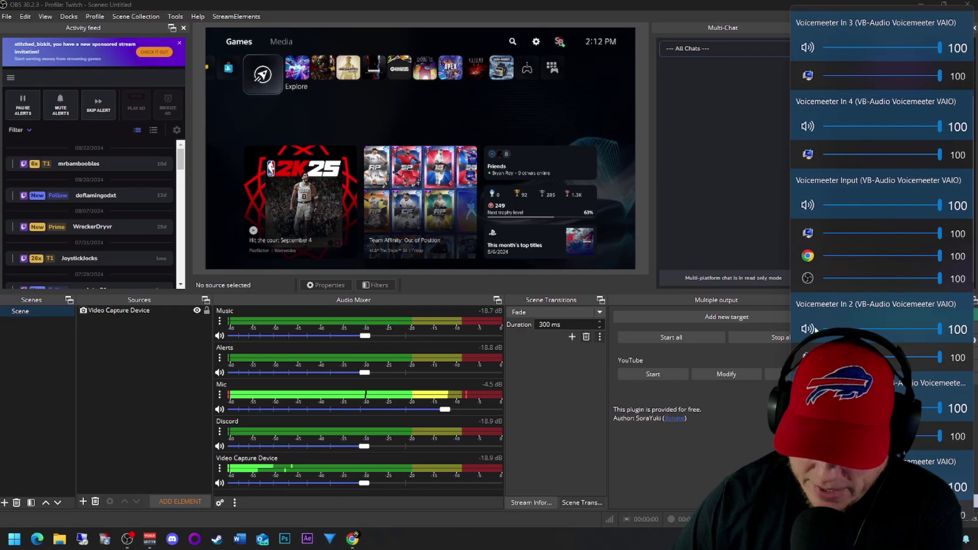
left_click(808, 257)
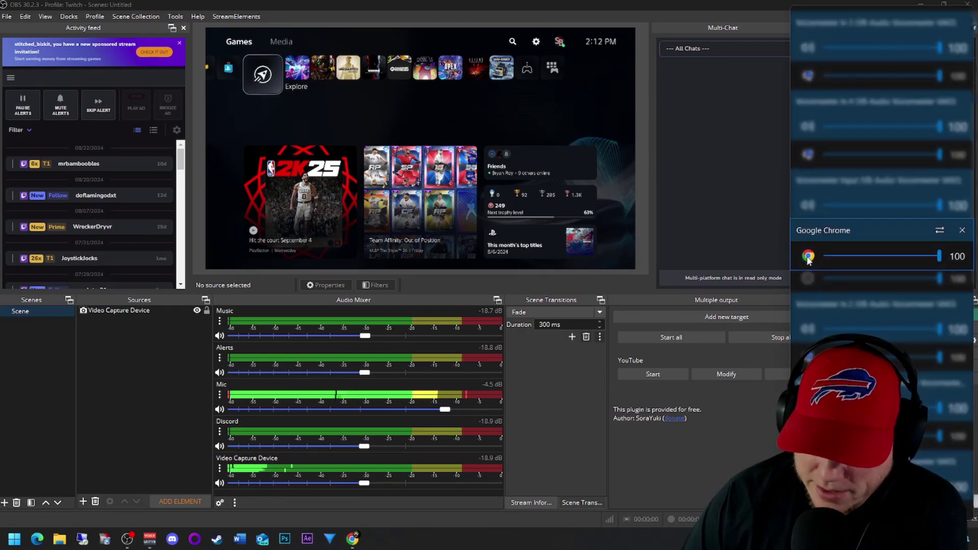
left_click(940, 232)
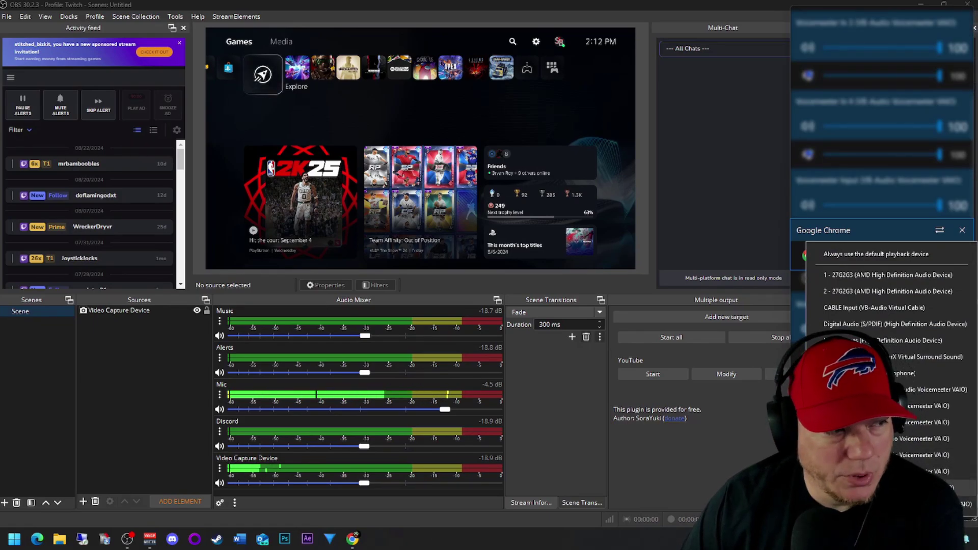
key("Escape")
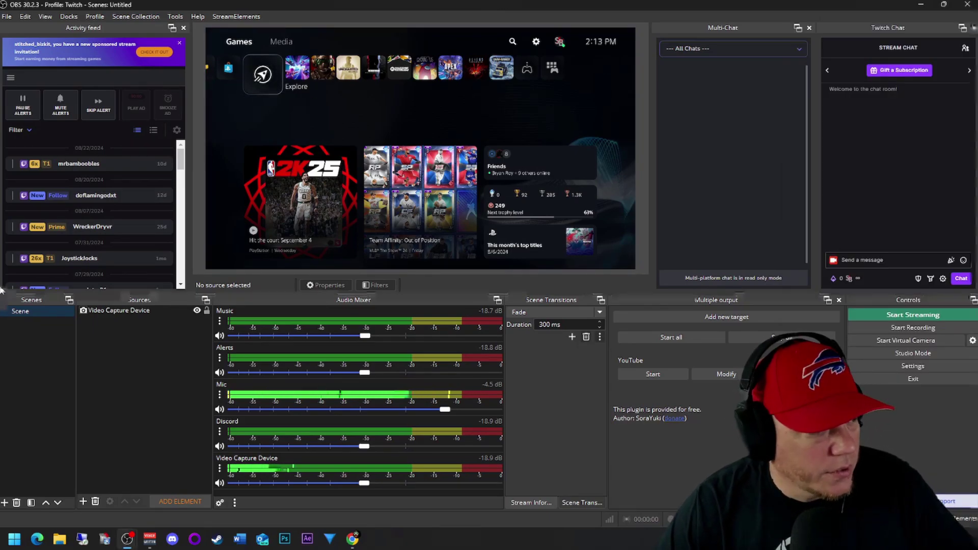
left_click(15, 313)
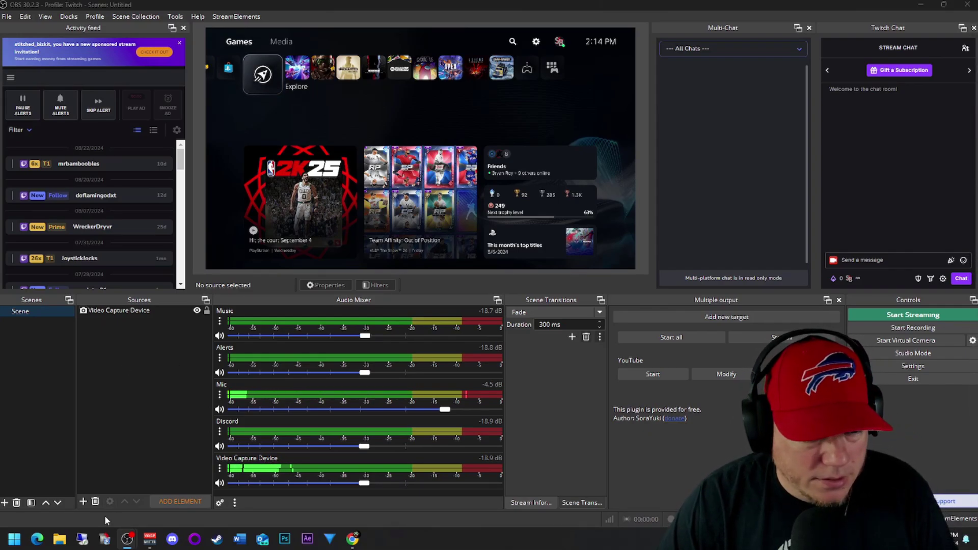
Add a browser source named Channel using the pasted channel-points widget URL
left_click(82, 502)
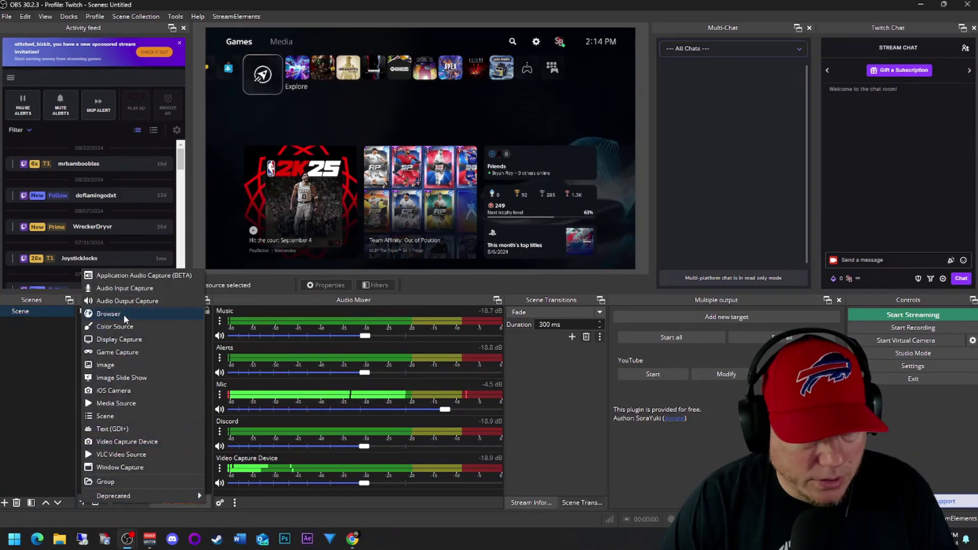
left_click(109, 314)
type("Cha")
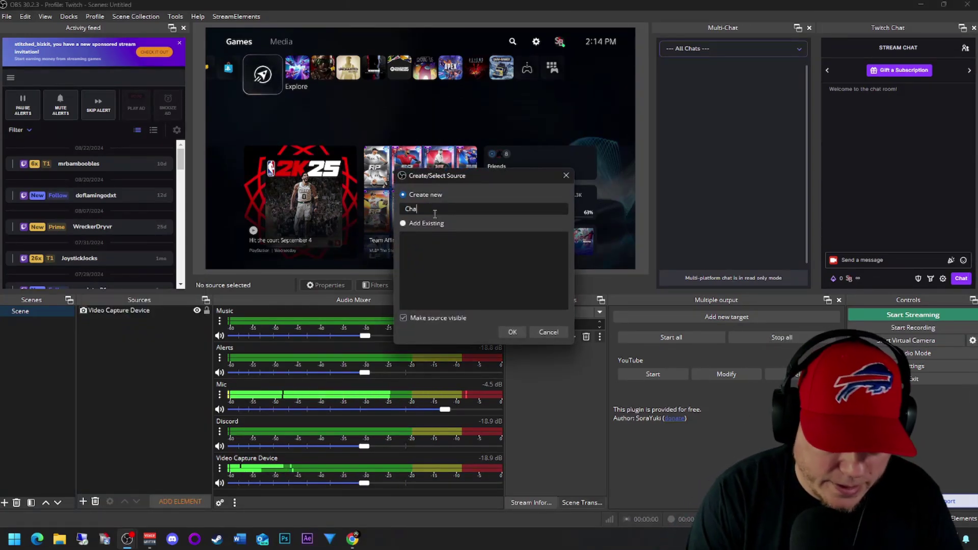
type("nnel")
key("Return")
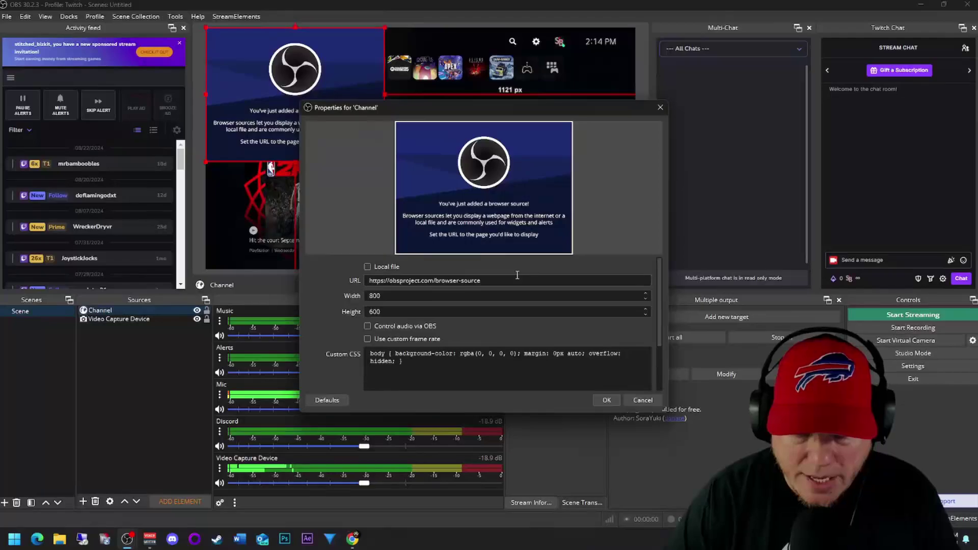
left_click(517, 280)
key("ctrl+a")
key("ctrl+v")
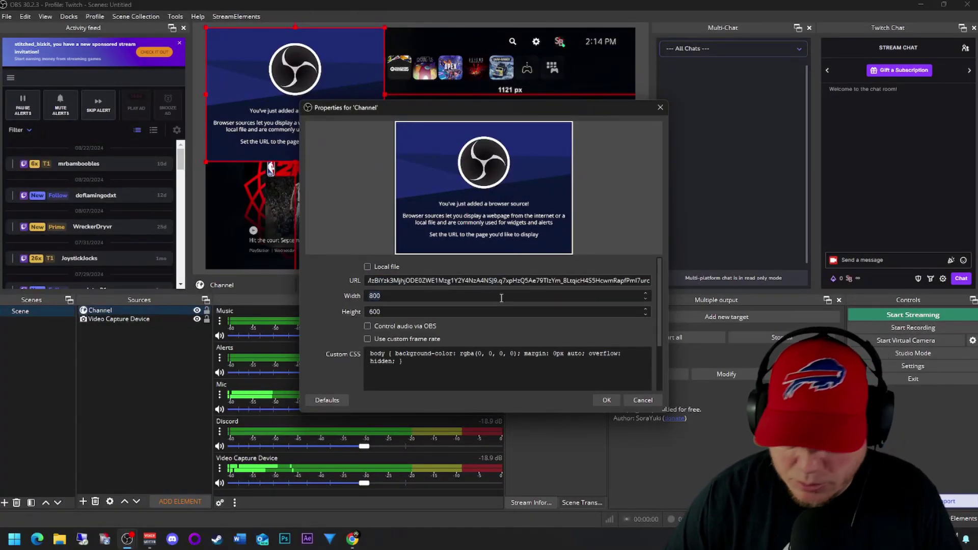
Set Channel to 1920x1080, then shrink it into a box near the top centre of the preview
double_click(501, 297)
type("1920")
key("Tab")
type("1080")
key("Return")
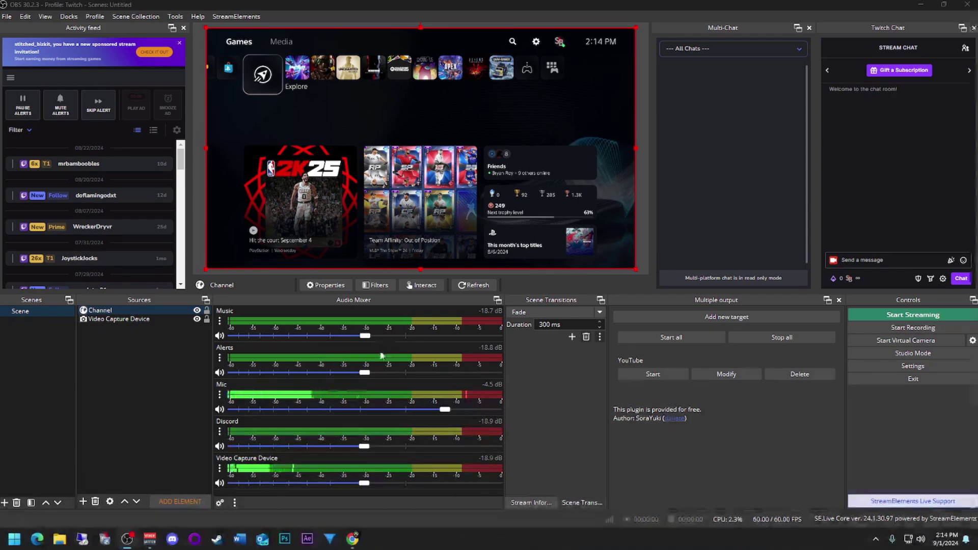
left_click_drag(641, 274, 360, 141)
left_click_drag(331, 102, 441, 105)
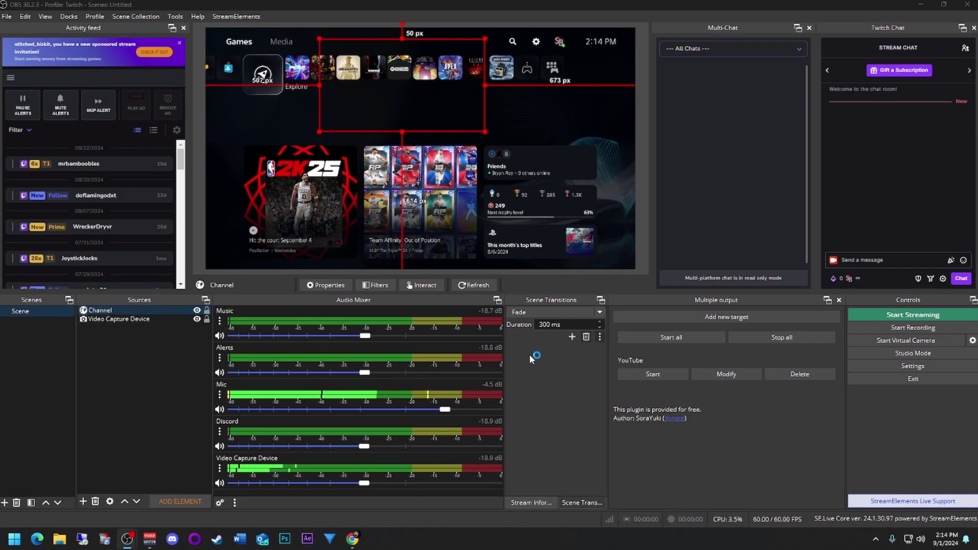
Open EarTrumpet from the tray and check obs-browser-page's output device choices
left_click(876, 540)
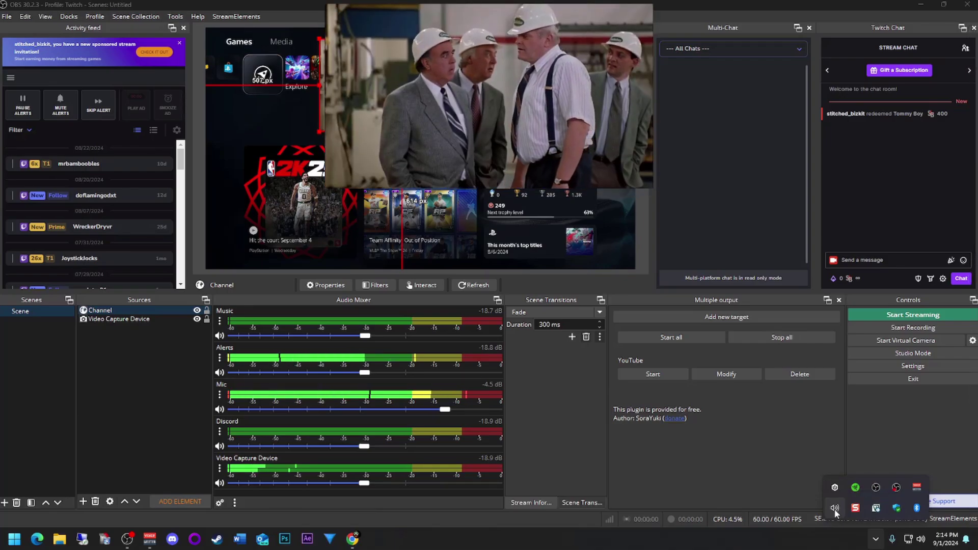
left_click(834, 509)
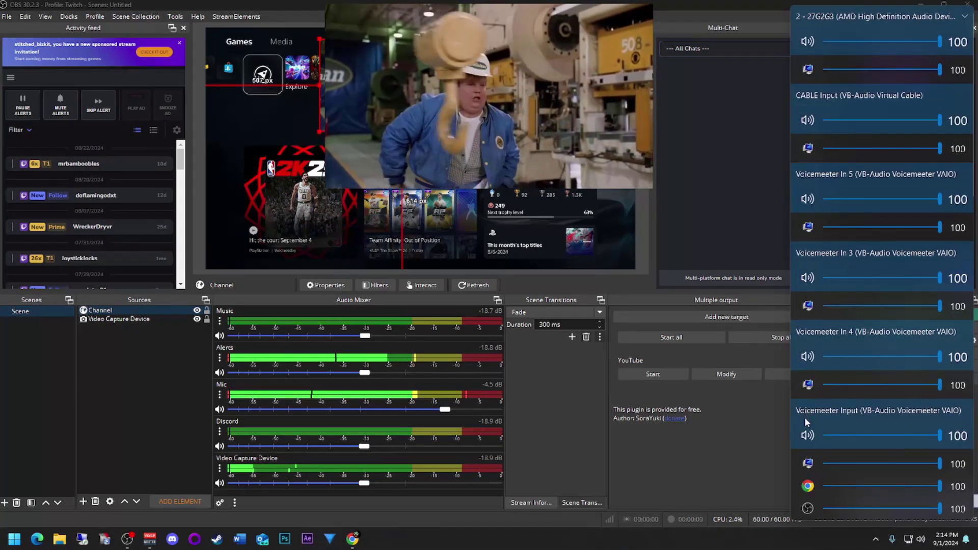
scroll(804, 423, "down", 5)
scroll(802, 429, "down", 4)
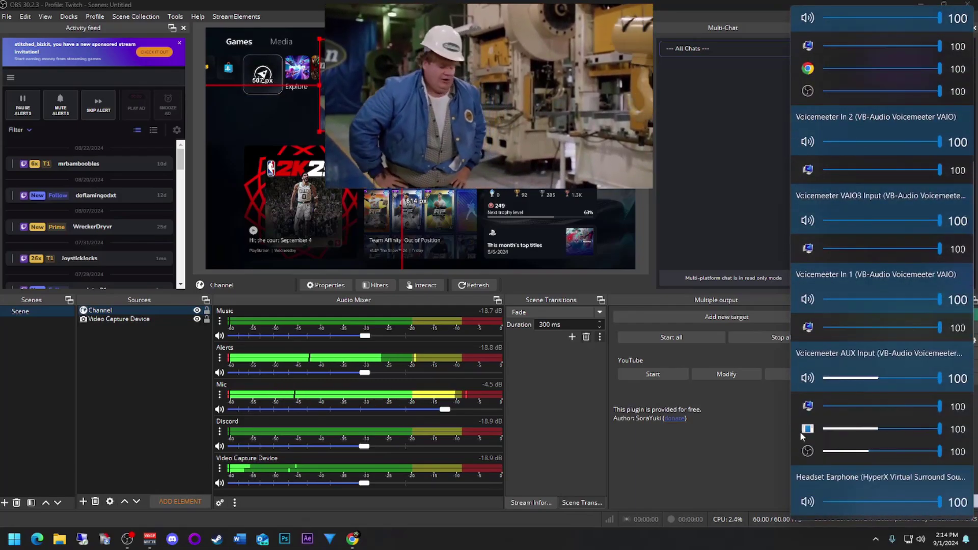
left_click(807, 430)
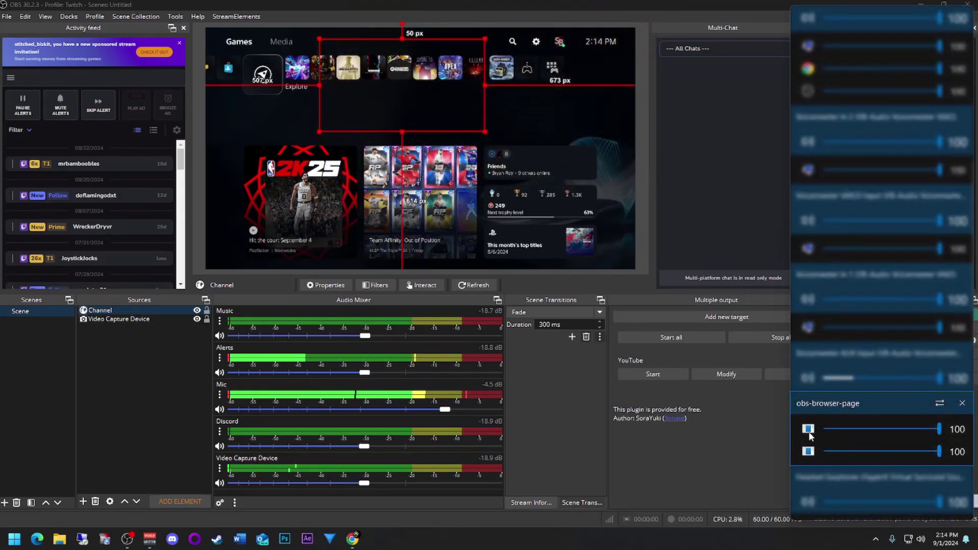
left_click(940, 403)
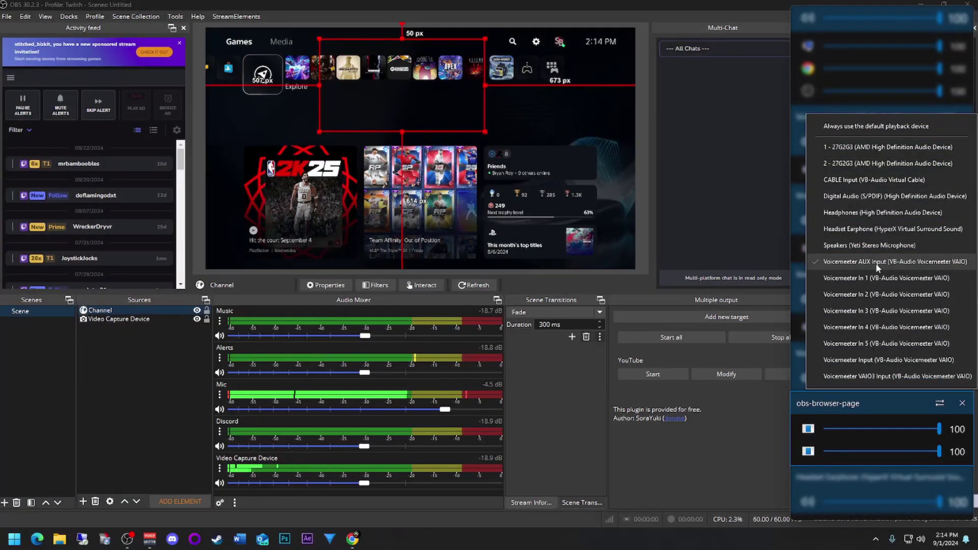
left_click(144, 398)
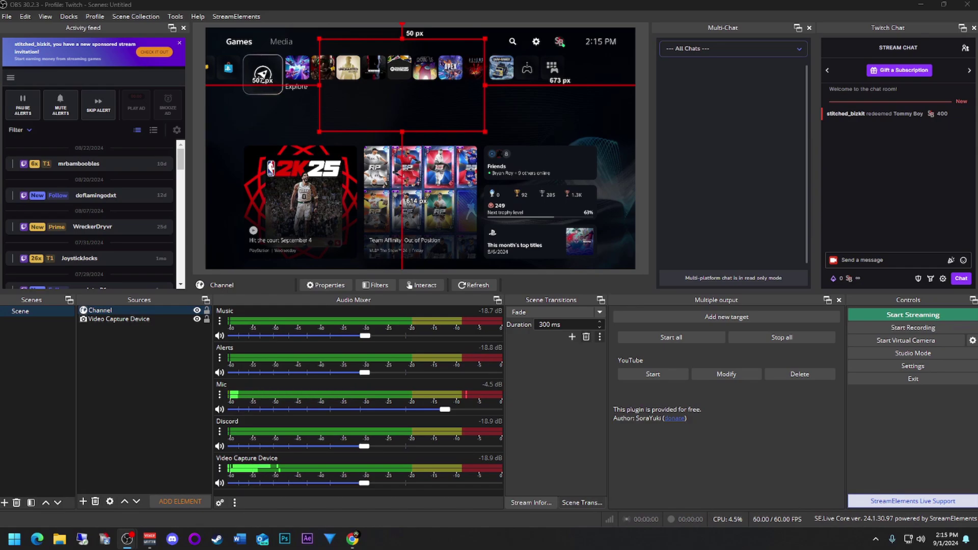
Route obs-browser-page to Voicemeeter AUX Input in EarTrumpet, then bring up Voicemeeter Banana
left_click(876, 539)
left_click(835, 508)
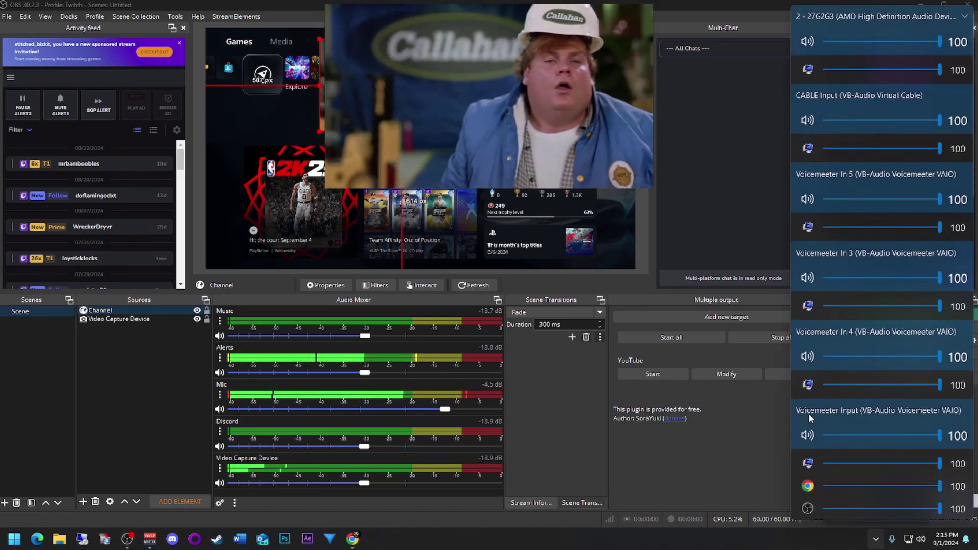
scroll(807, 414, "down", 2)
scroll(805, 414, "down", 6)
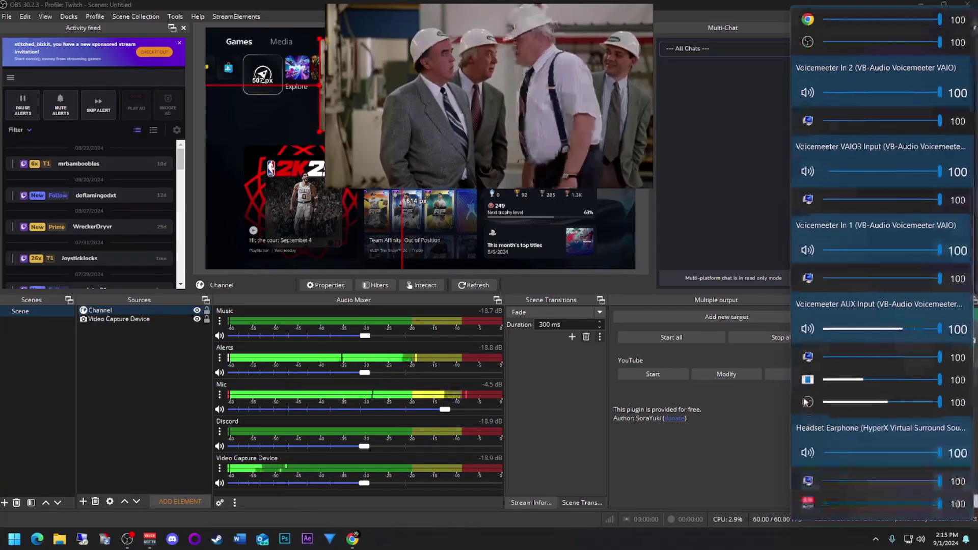
left_click(940, 354)
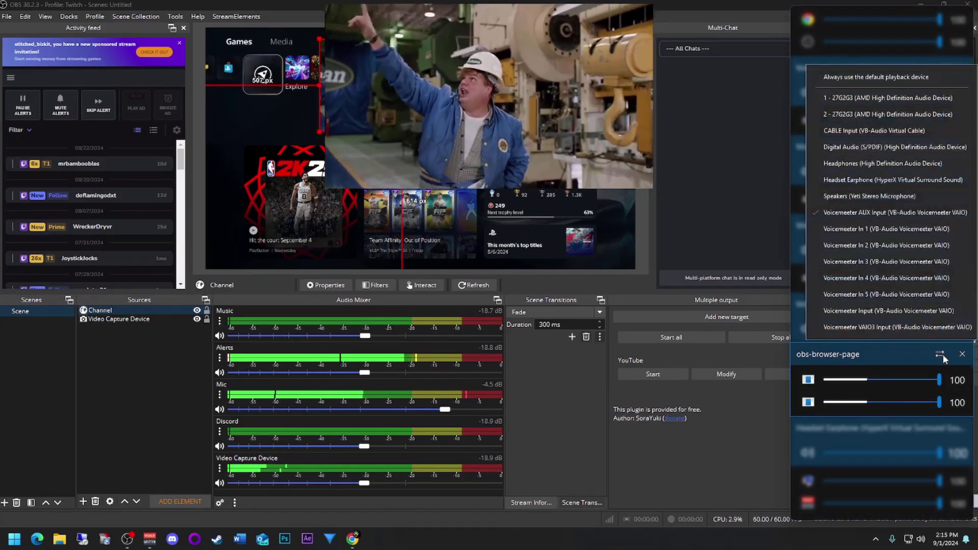
left_click(866, 214)
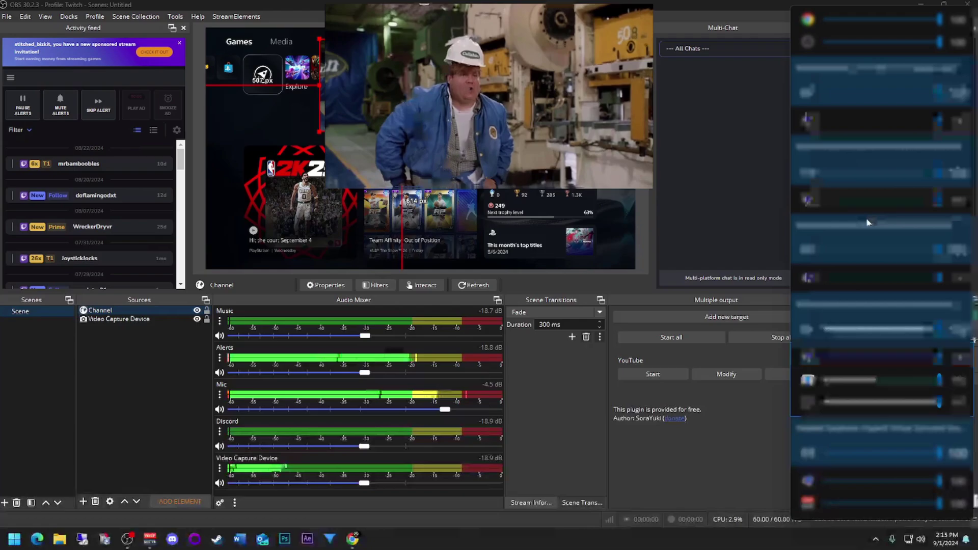
left_click(149, 539)
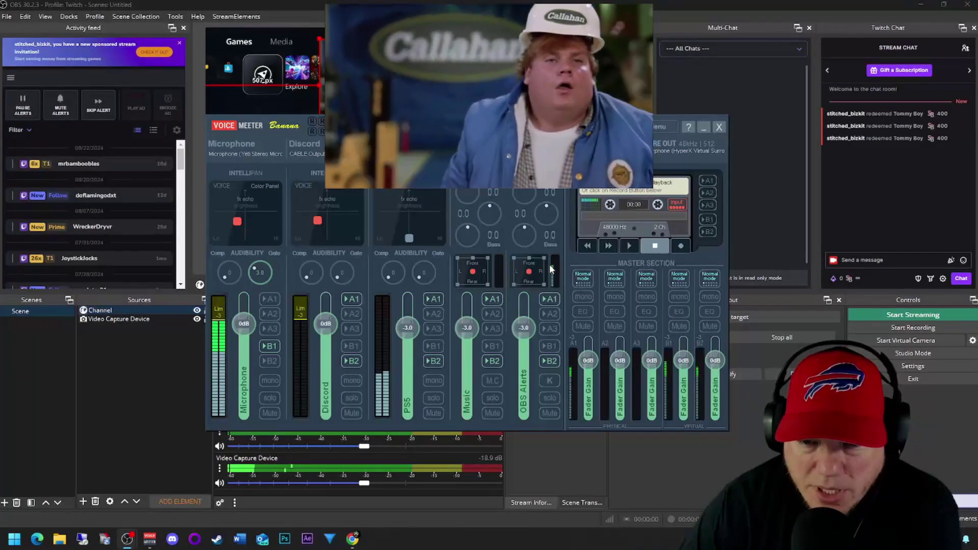
Switch twice between Voicemeeter Banana and the YouTube setup video to compare the mixer strips
key("alt+Tab")
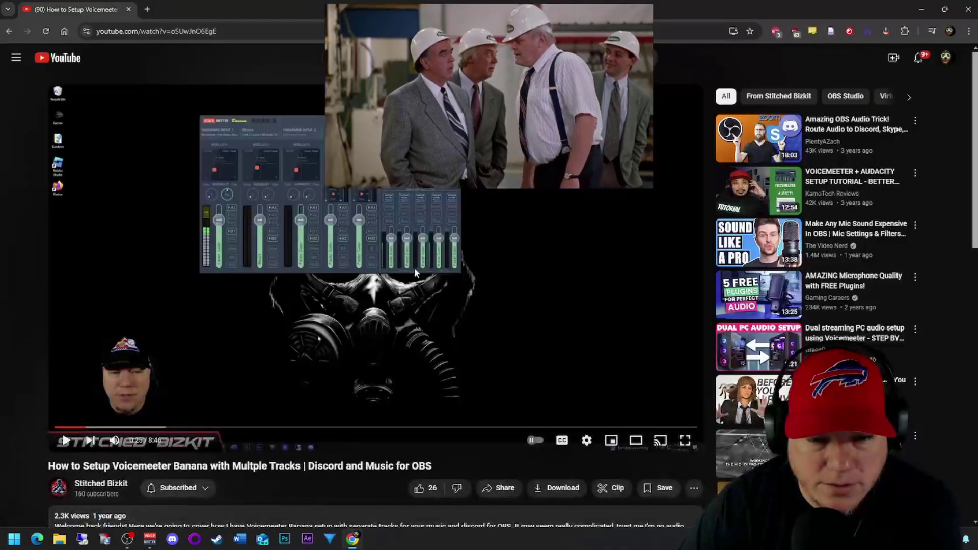
key("alt+Tab")
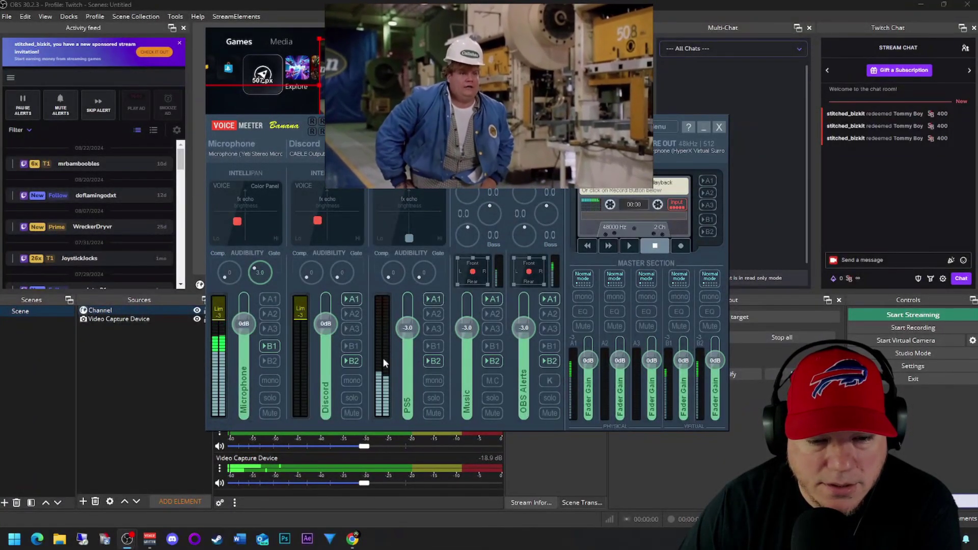
key("alt+Tab")
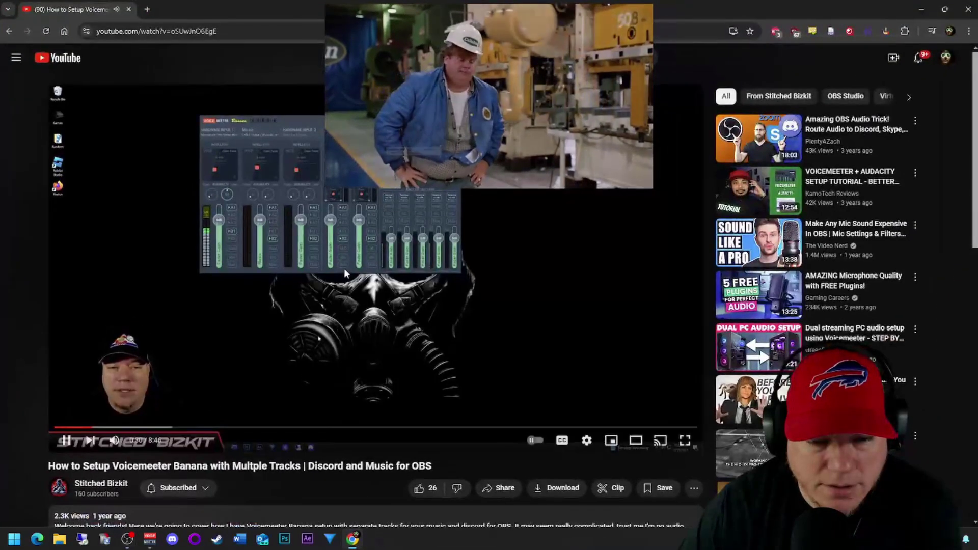
key("alt+Tab")
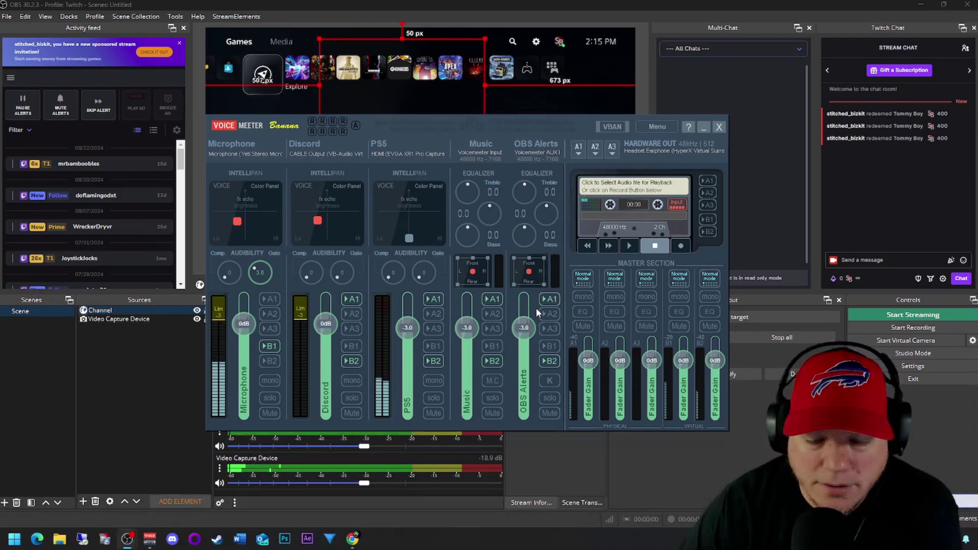
left_click(547, 2)
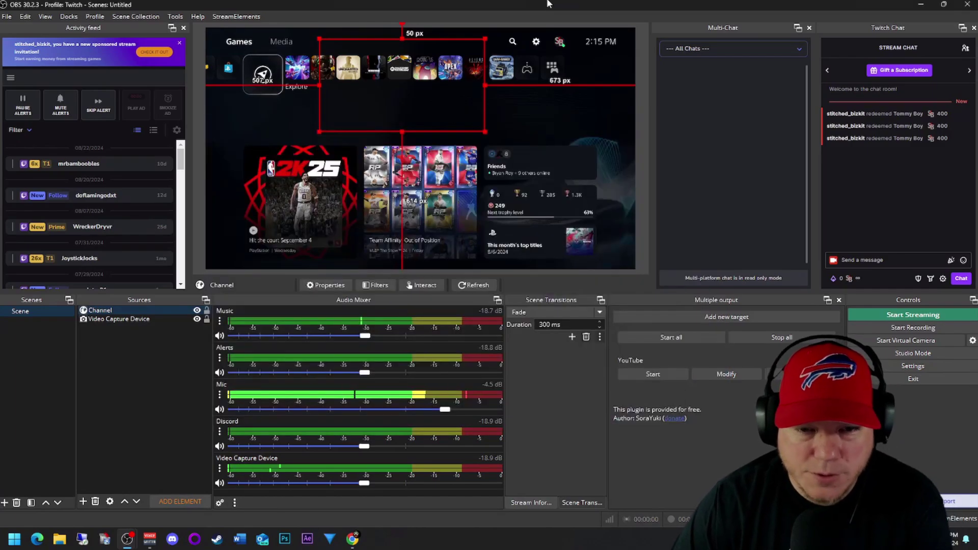